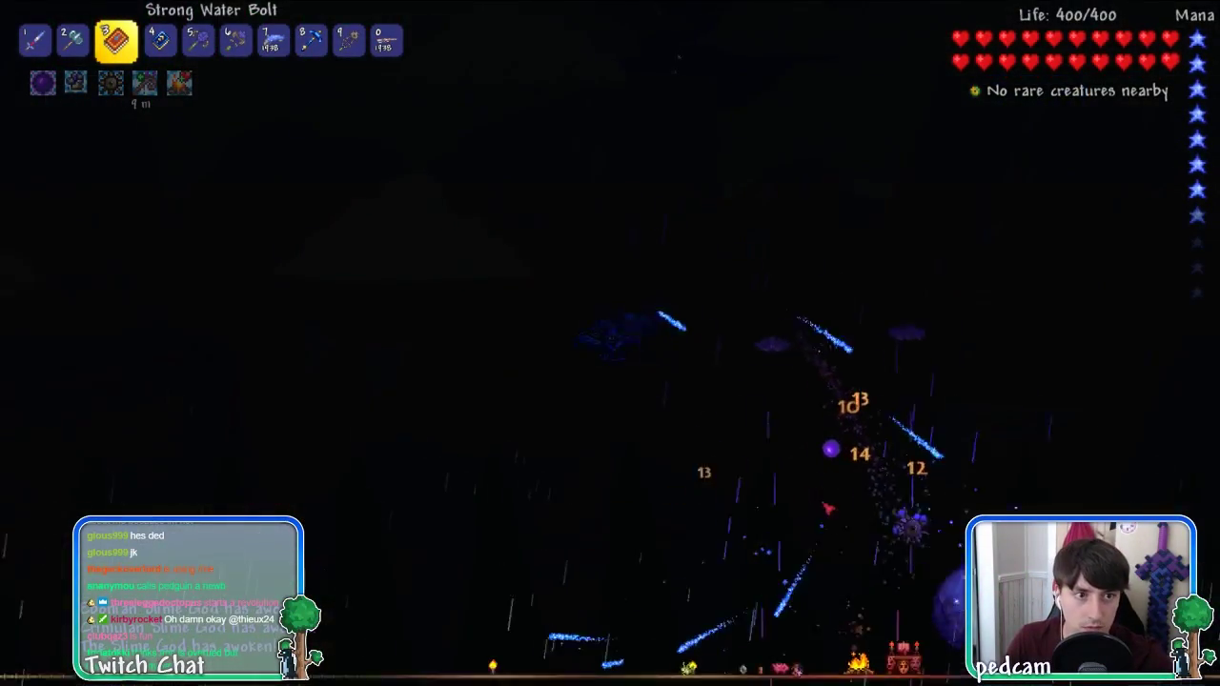
{"action": "key", "text": "4"}
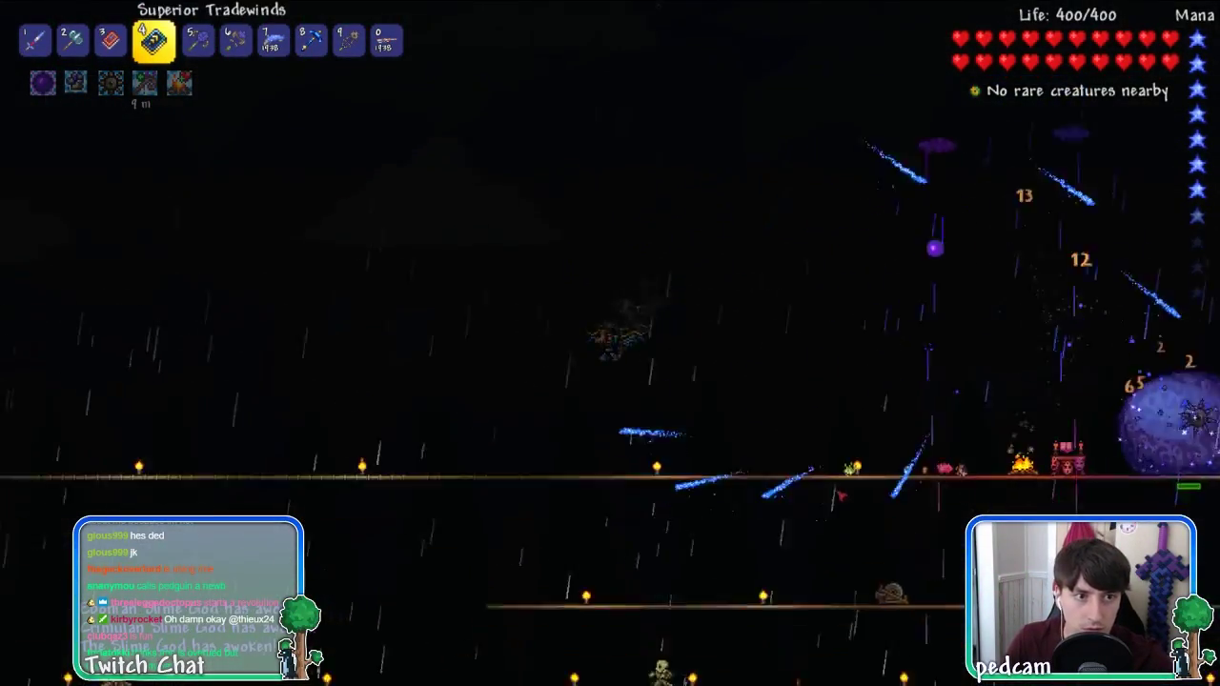
{"action": "key", "text": "space"}
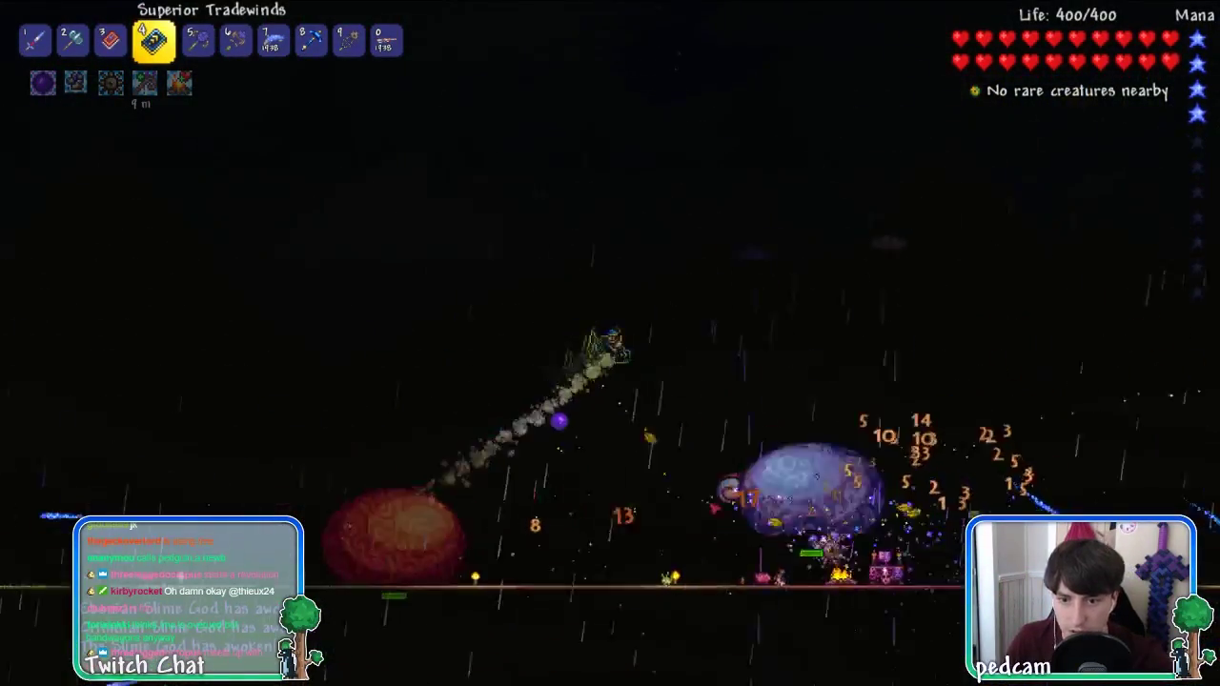
{"action": "key", "text": "s"}
{"action": "key", "text": "d"}
{"action": "key", "text": "space"}
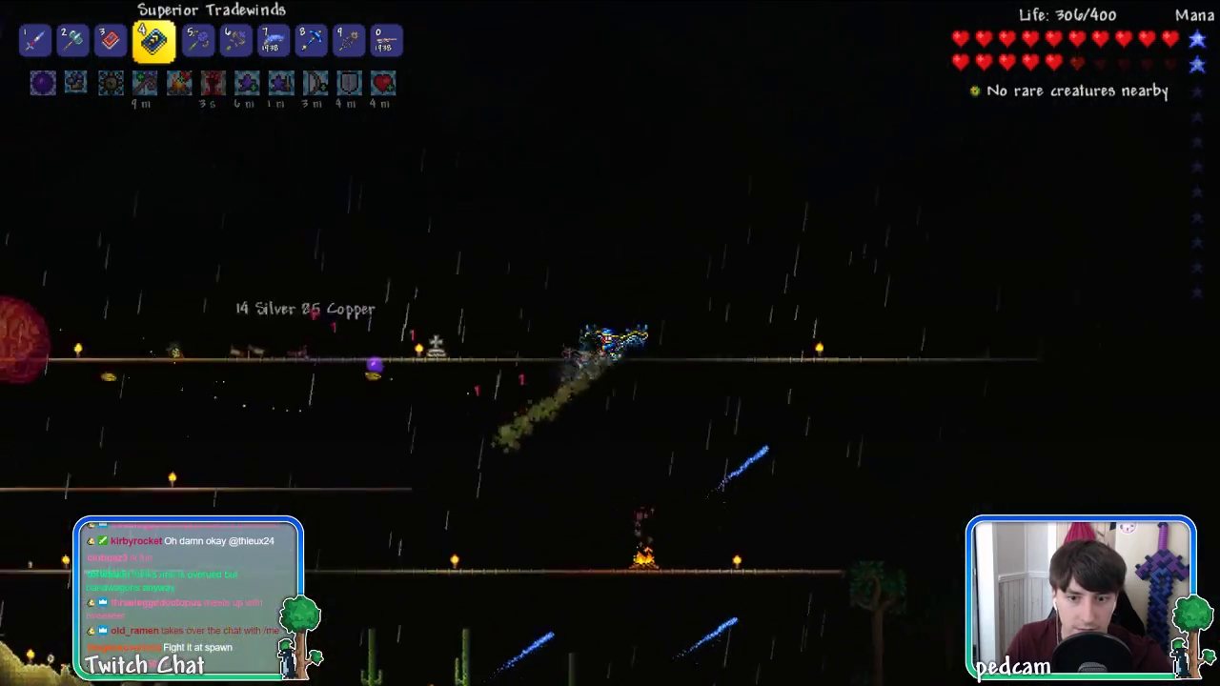
{"action": "key", "text": "space"}
{"action": "key", "text": "a"}
- Start downloading the Steam Windows build of tModLoader v0.10.0.1 from the download section of the forum thread
{"action": "scroll", "coordinate": [610, 343], "scroll_direction": "down", "scroll_amount": 3}
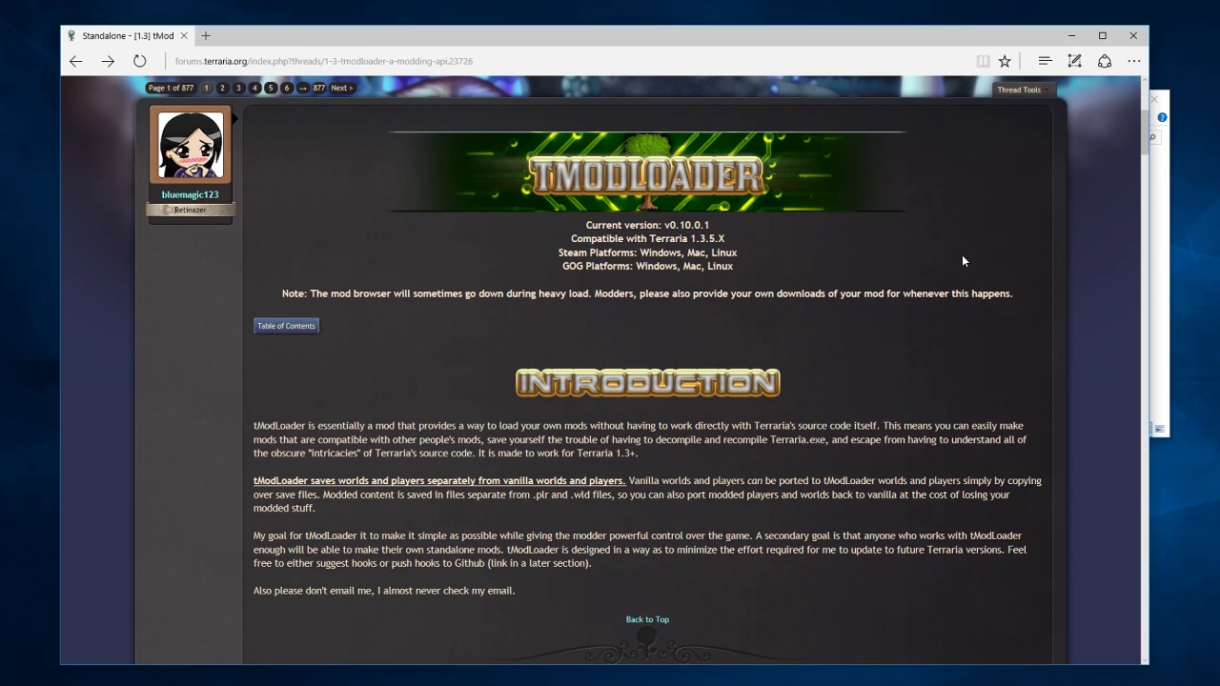
{"action": "middle_click", "coordinate": [948, 219]}
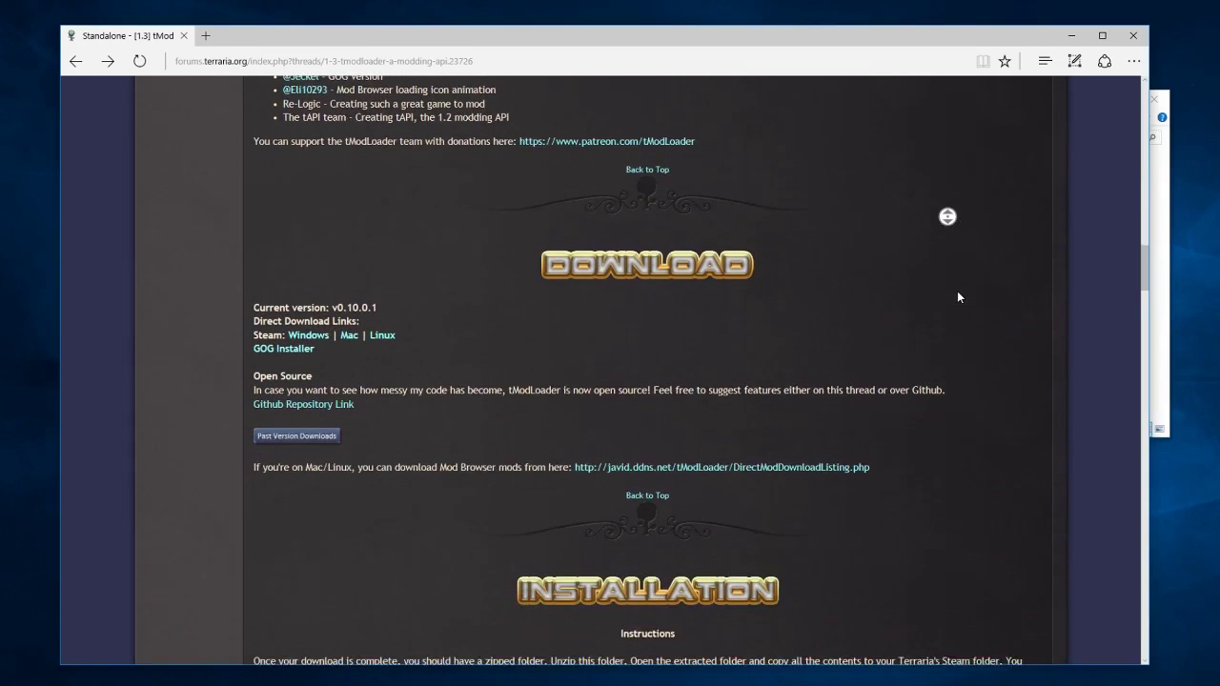
{"action": "left_click", "coordinate": [413, 197]}
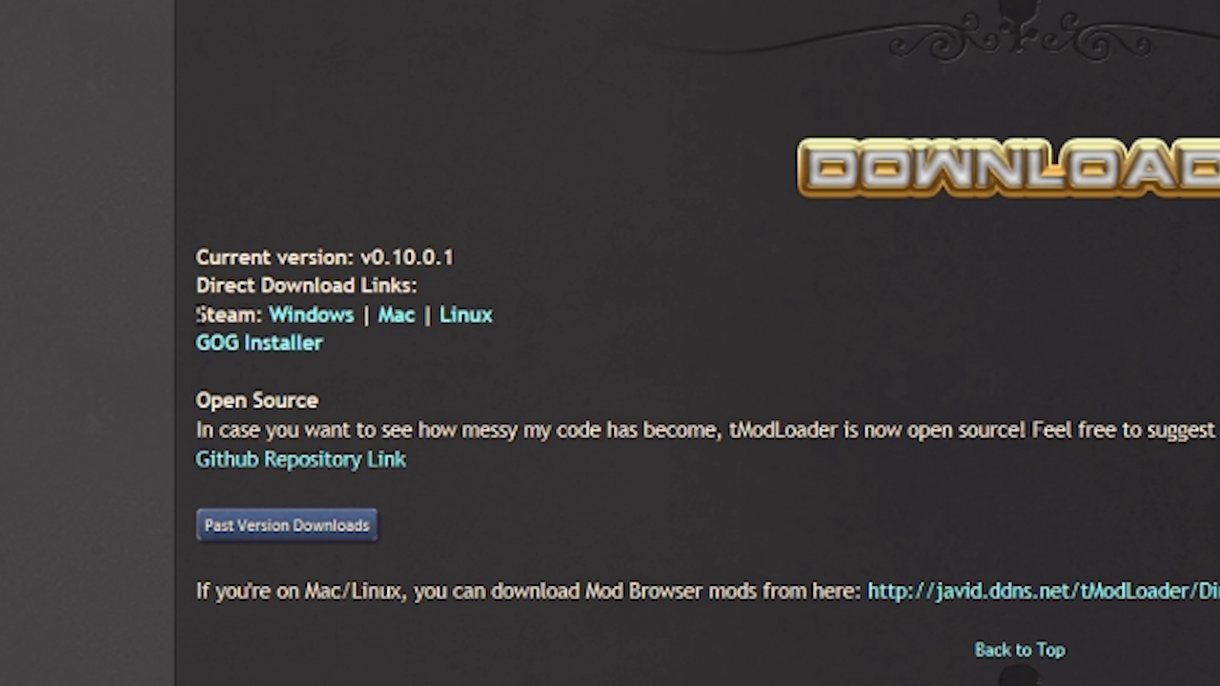
{"action": "double_click", "coordinate": [228, 315]}
{"action": "left_click", "coordinate": [125, 345]}
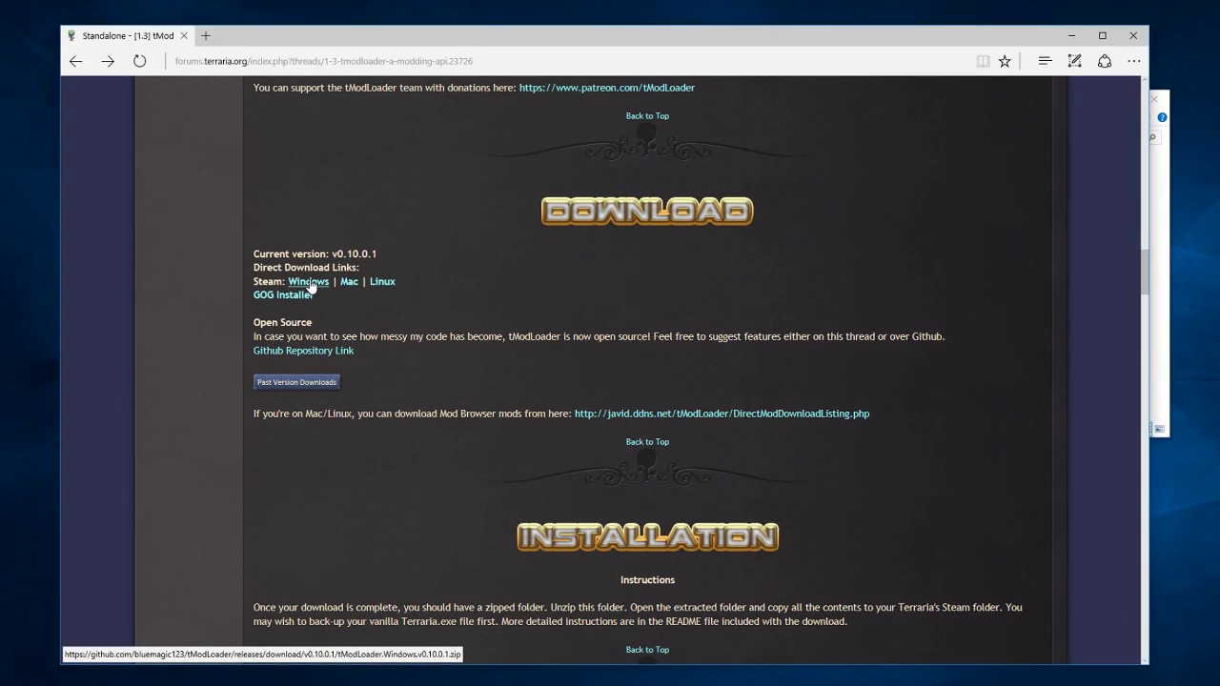
{"action": "left_click", "coordinate": [308, 282]}
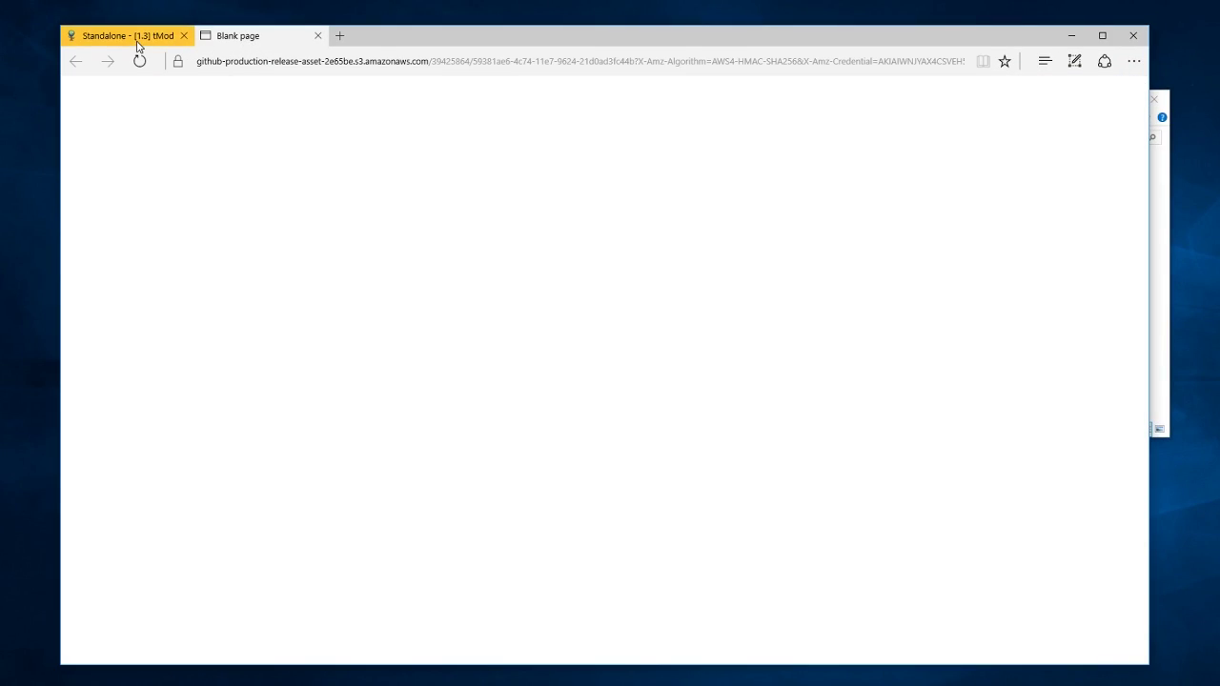
{"action": "left_click", "coordinate": [136, 38]}
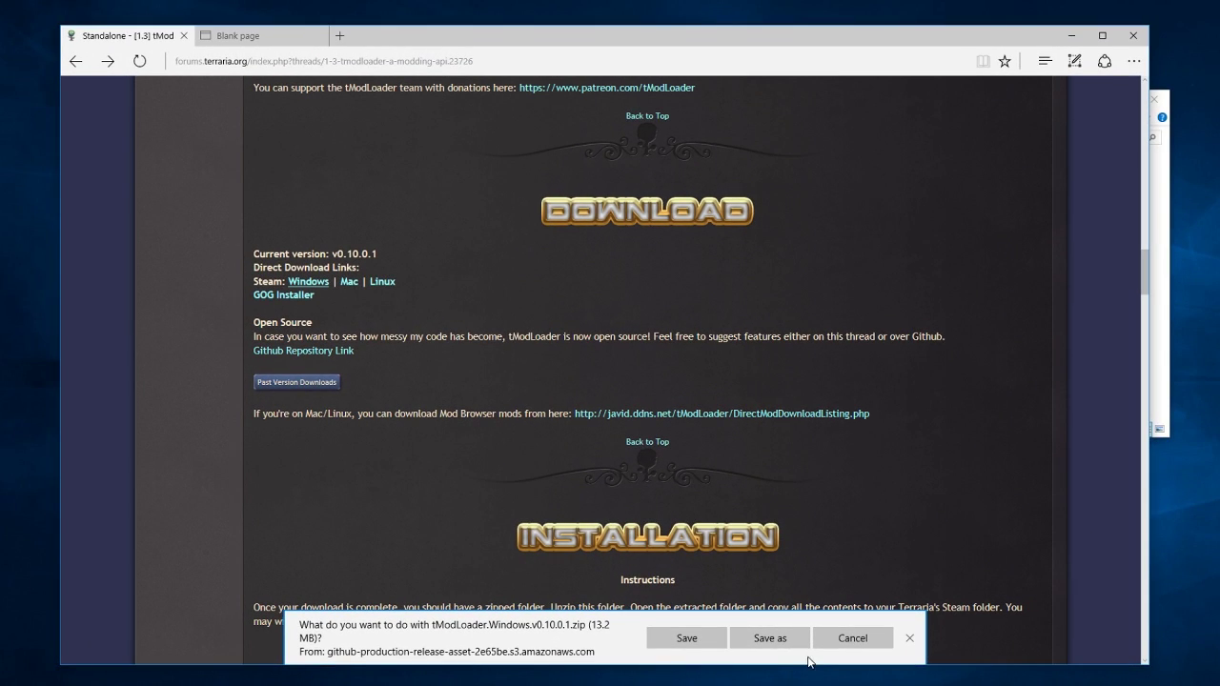
- Save the tModLoader.Windows.v0.10.0.1 ZIP archive to the Downloads folder and minimize the browser
{"action": "left_click", "coordinate": [791, 645]}
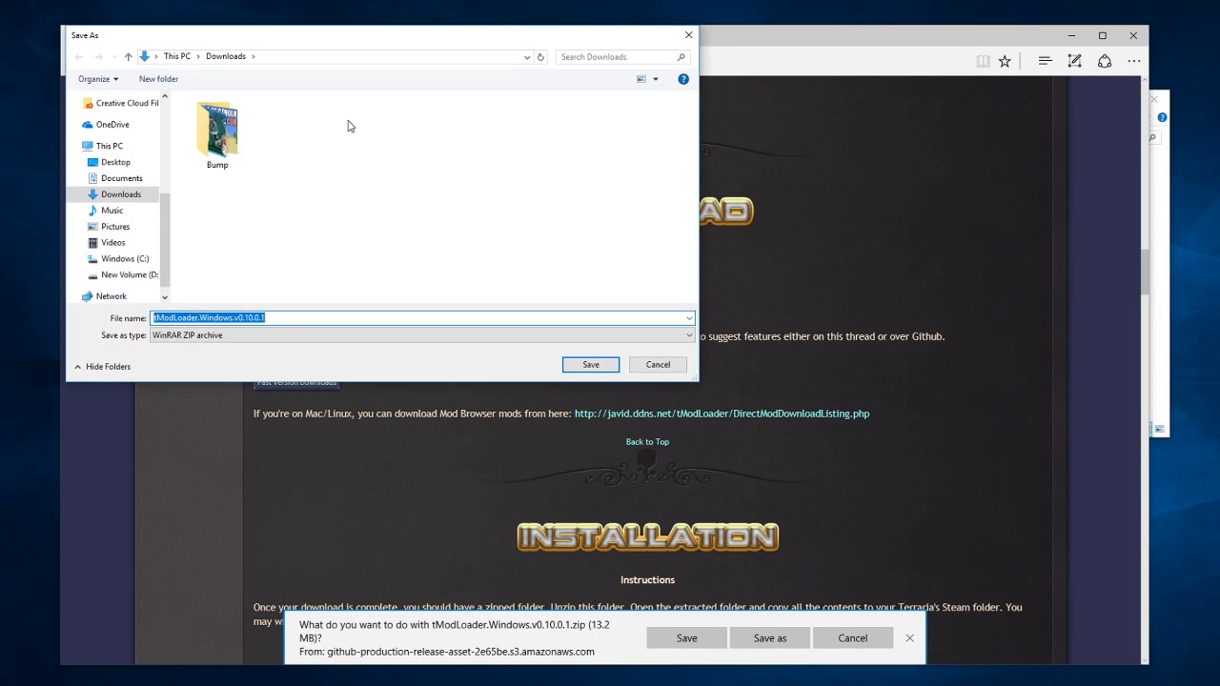
{"action": "left_click_drag", "start_coordinate": [368, 43], "coordinate": [558, 144]}
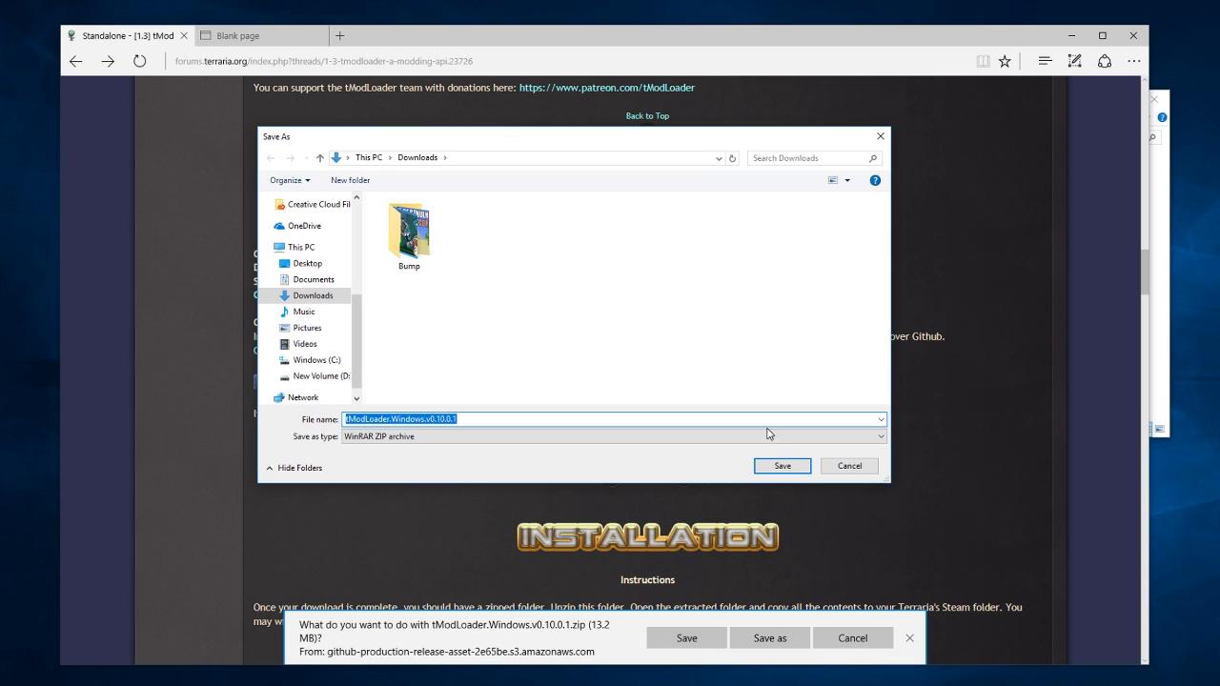
{"action": "left_click", "coordinate": [774, 466]}
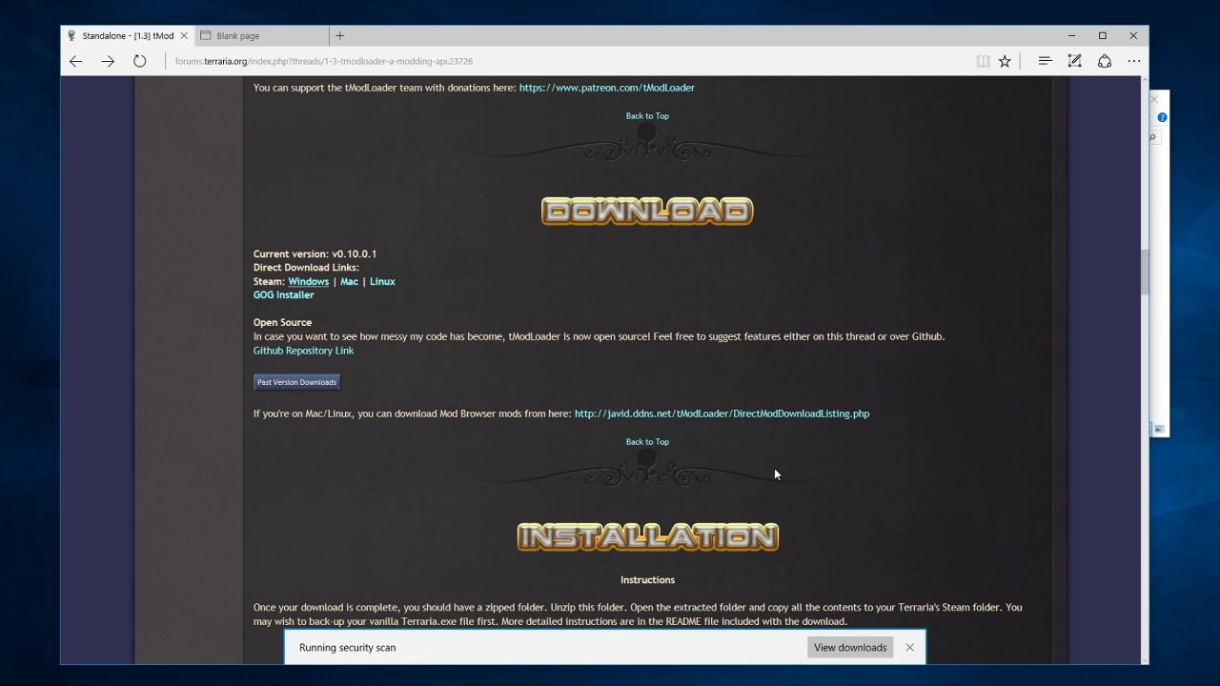
{"action": "left_click", "coordinate": [1074, 36]}
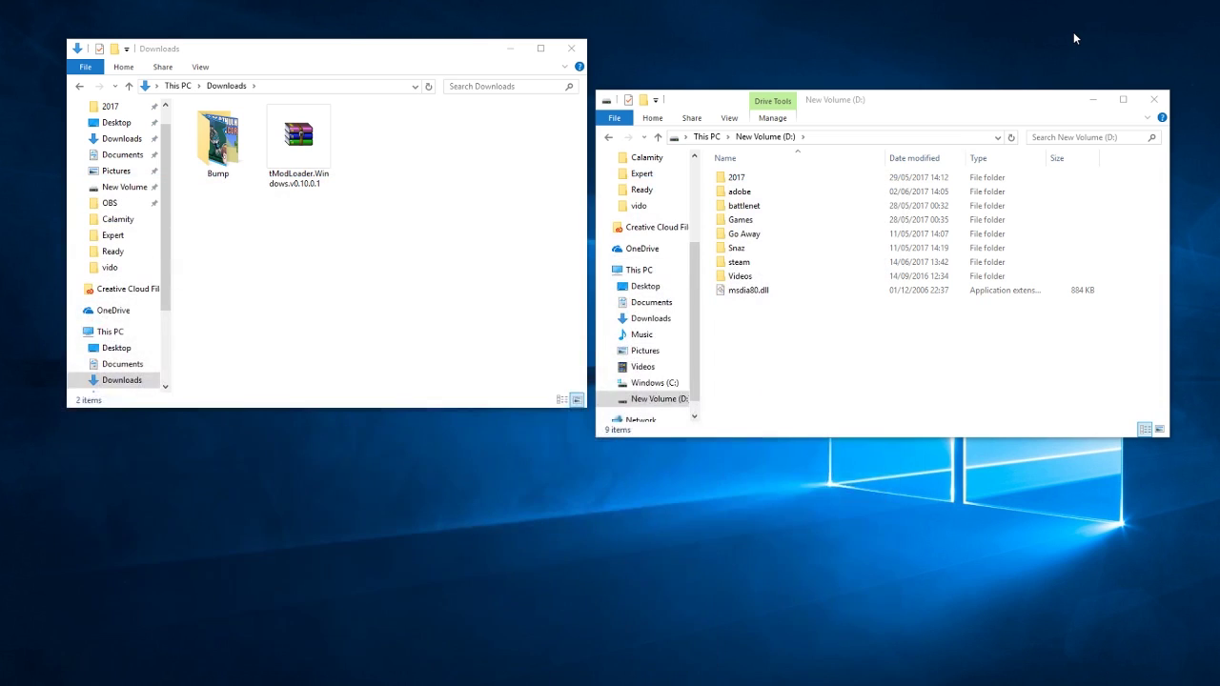
- Extract the tModLoader.Windows.v0.10.0.1 archive into its own folder inside Downloads, keeping the suggested destination path
{"action": "left_click_drag", "start_coordinate": [423, 52], "coordinate": [439, 86]}
{"action": "left_click_drag", "start_coordinate": [416, 298], "coordinate": [197, 138]}
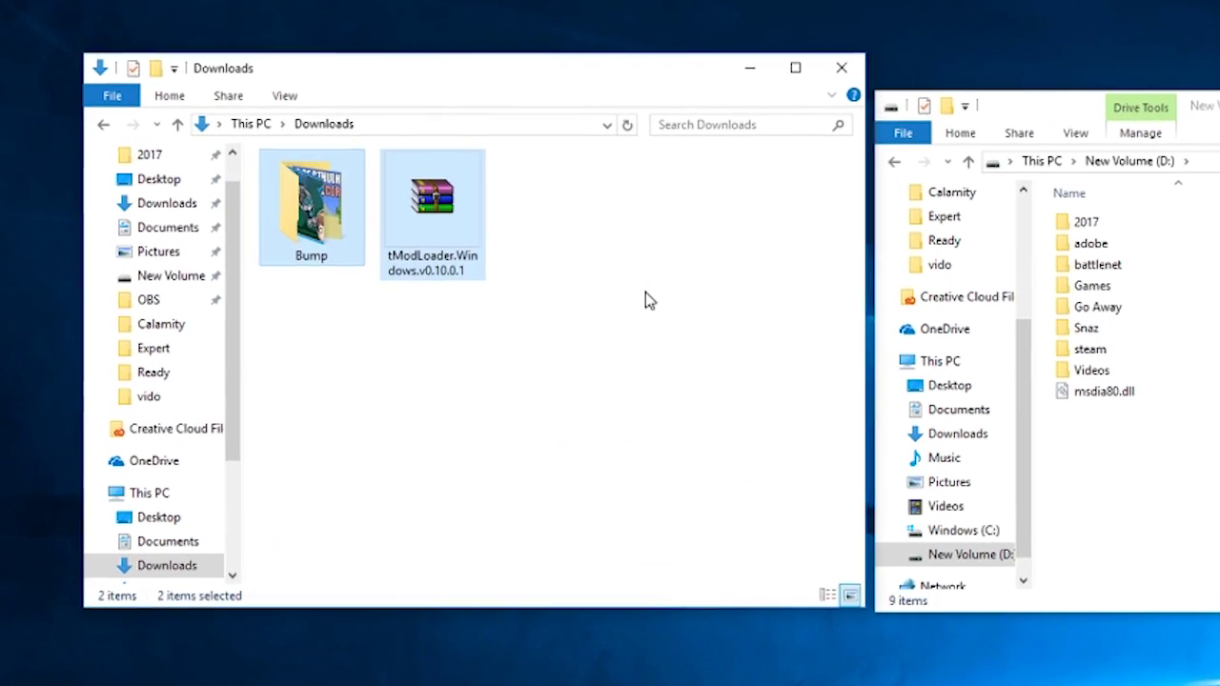
{"action": "left_click", "coordinate": [646, 301]}
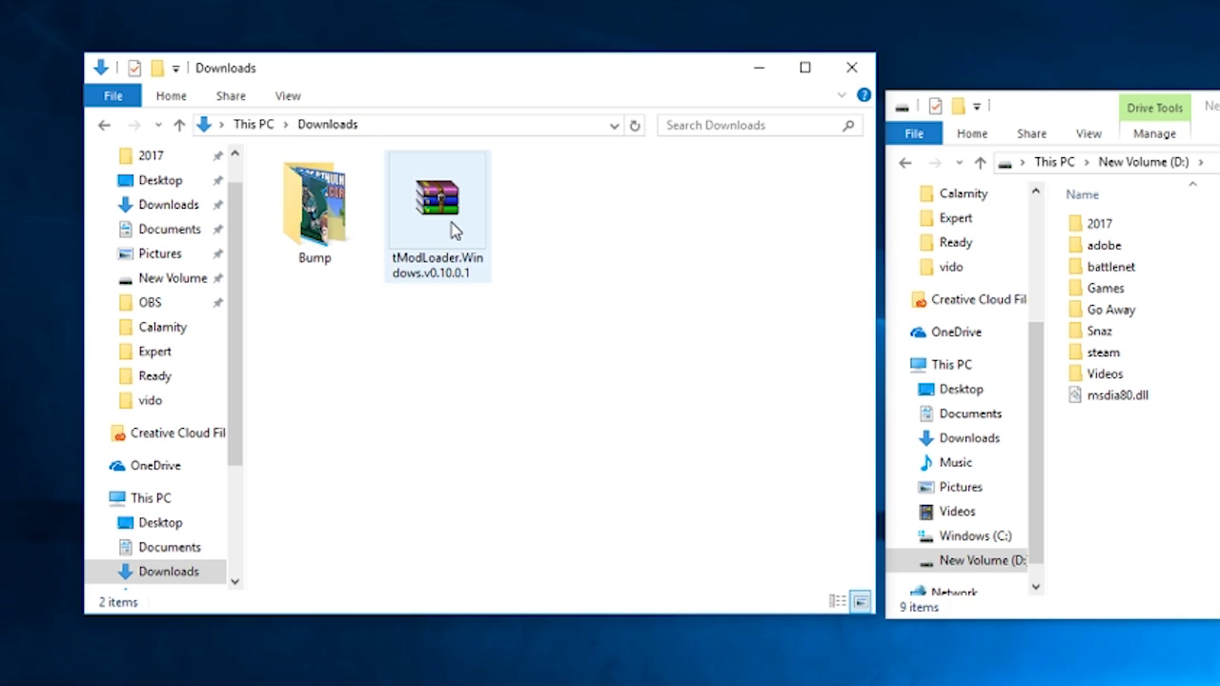
{"action": "right_click", "coordinate": [455, 231]}
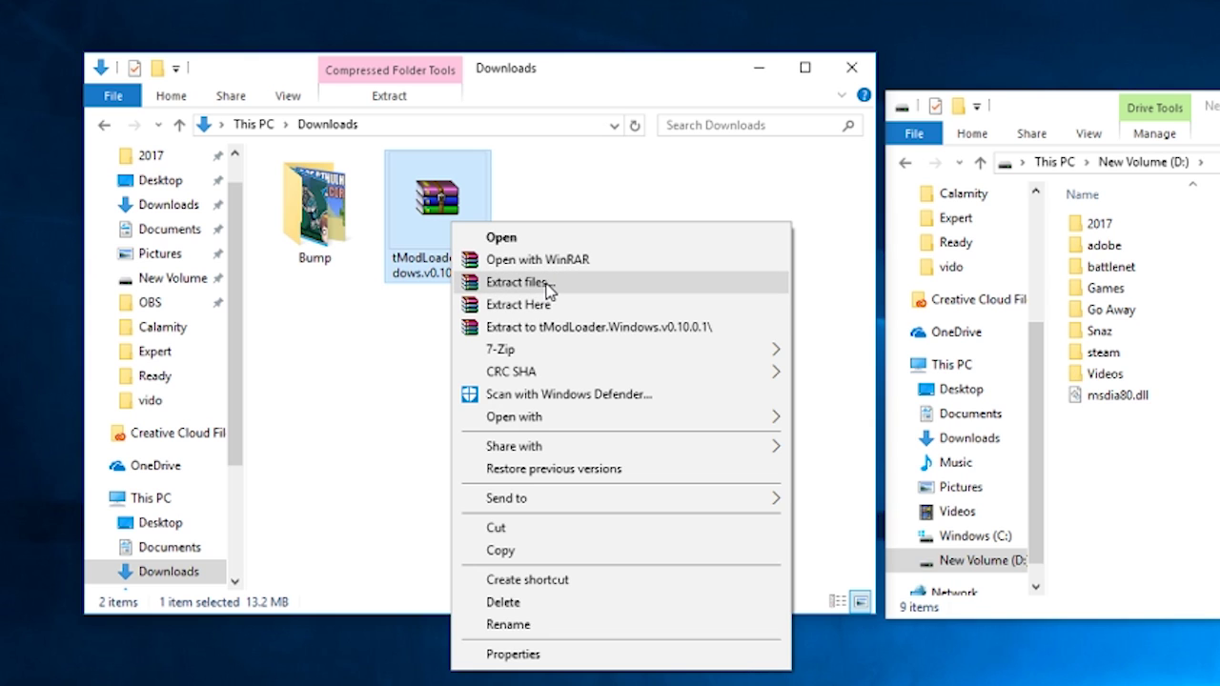
{"action": "left_click", "coordinate": [517, 282]}
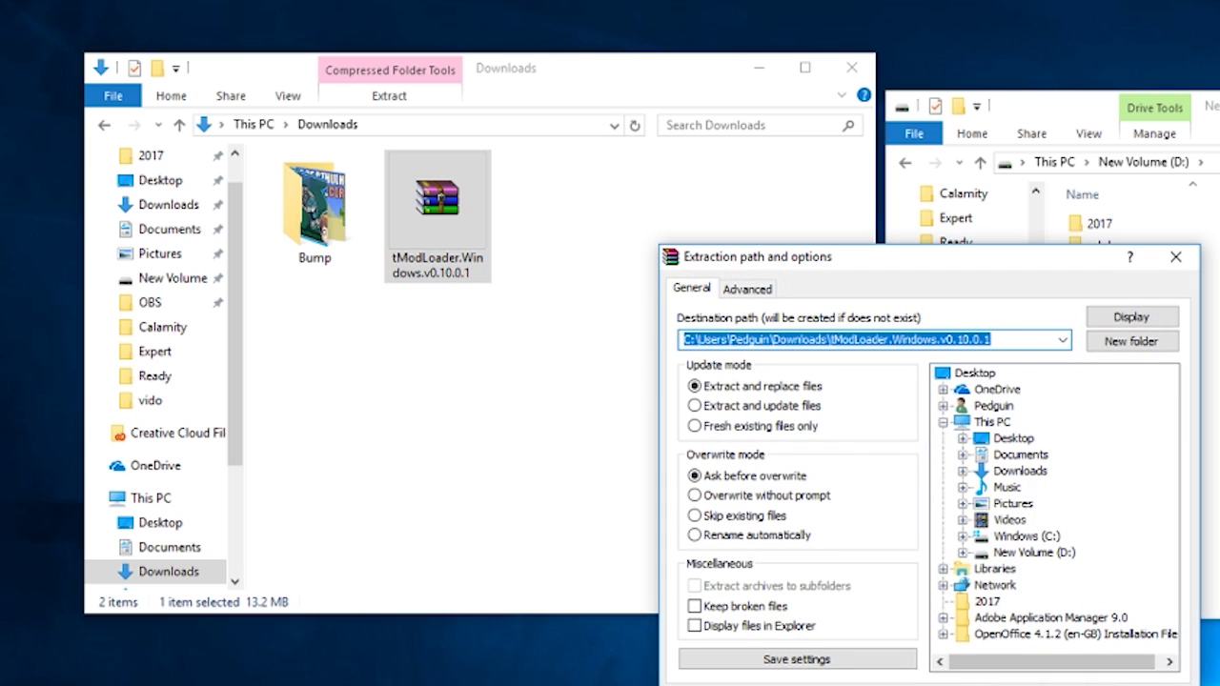
{"action": "key", "text": "Return"}
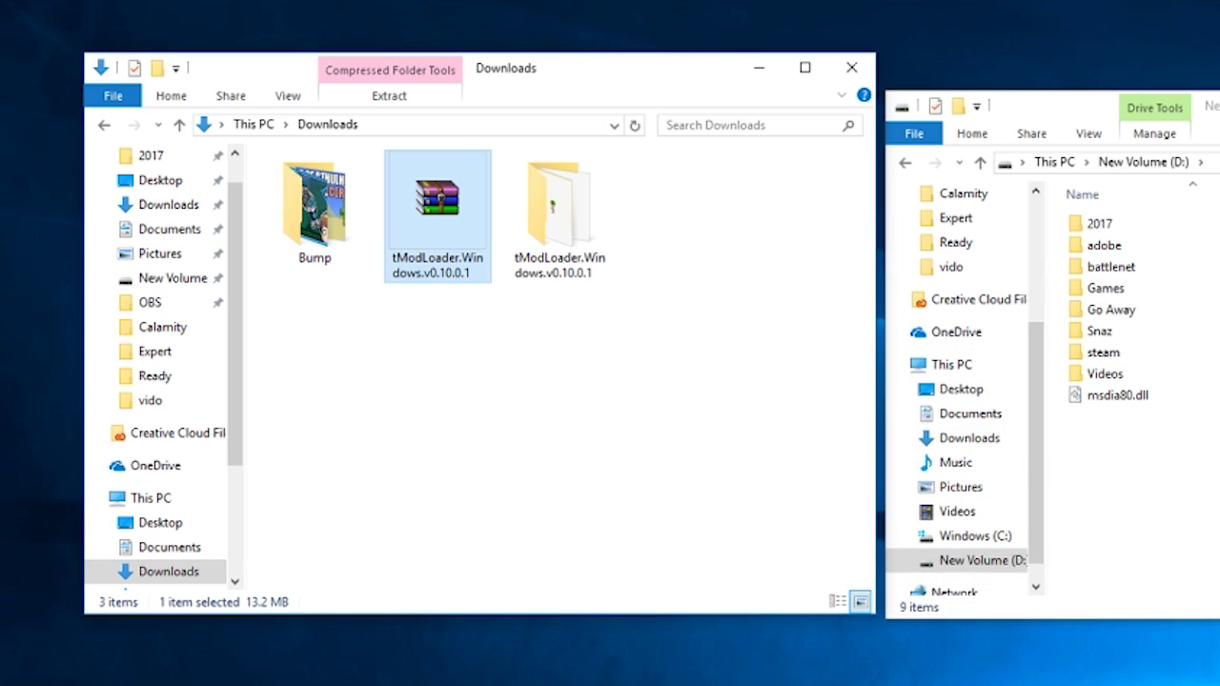
- Open the extracted tModLoader.Windows.v0.10.0.1 folder and look over the files it contains
{"action": "double_click", "coordinate": [577, 270]}
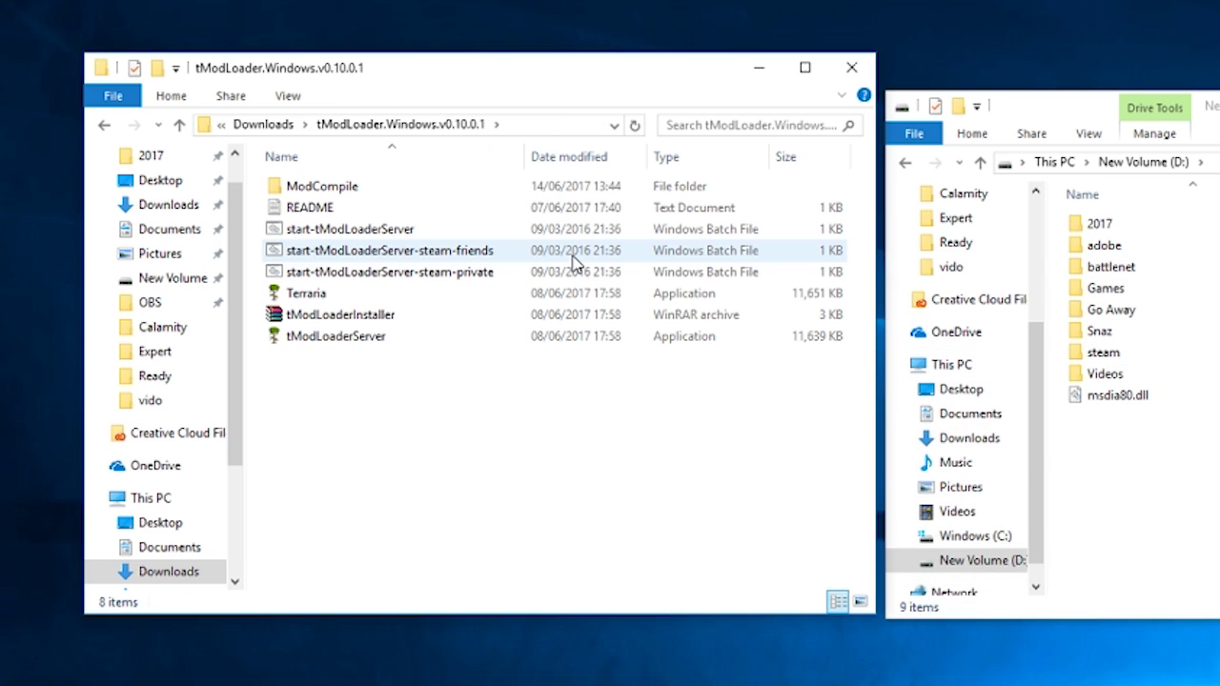
{"action": "left_click", "coordinate": [327, 340]}
{"action": "left_click", "coordinate": [322, 295]}
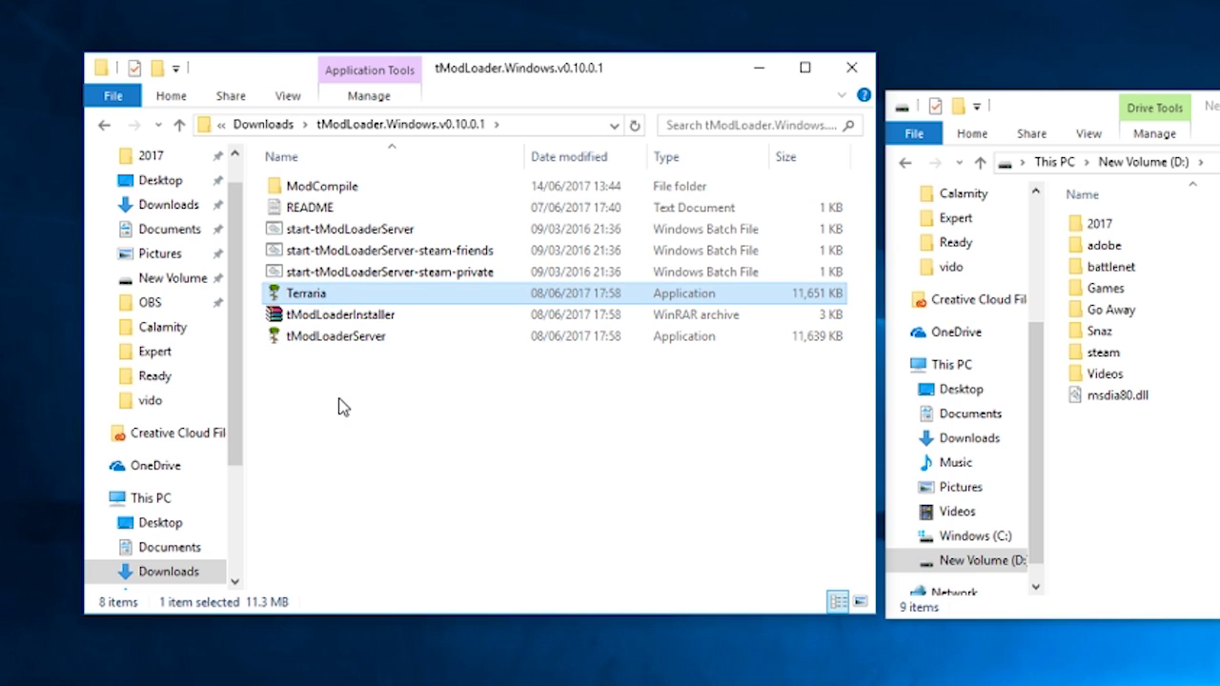
{"action": "left_click_drag", "start_coordinate": [352, 460], "coordinate": [336, 173]}
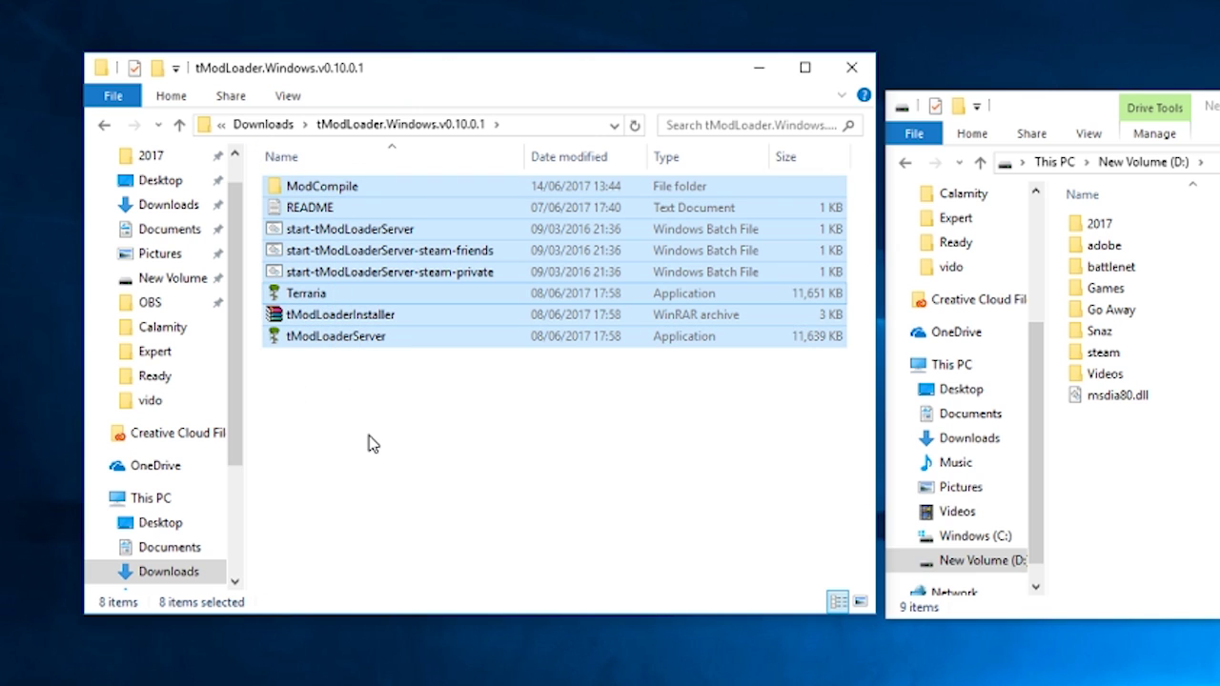
{"action": "left_click", "coordinate": [293, 384]}
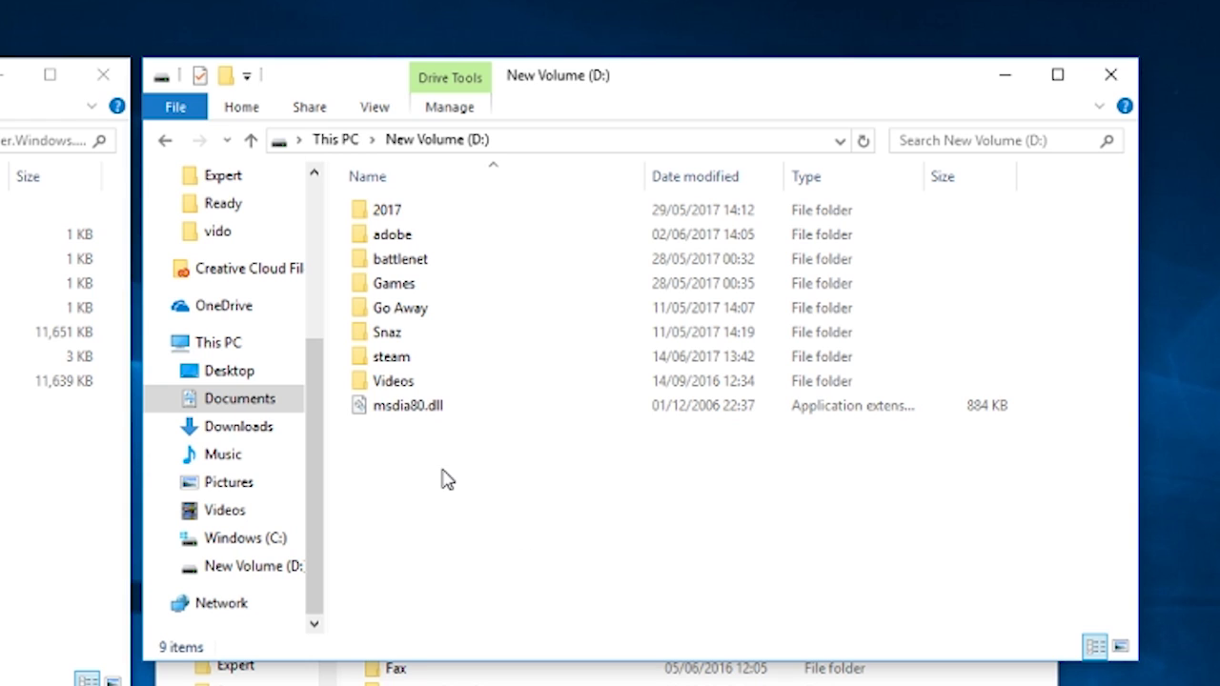
- Browse from the New Volume (D:) drive to the steam\steamapps\common folder
{"action": "left_click", "coordinate": [415, 369]}
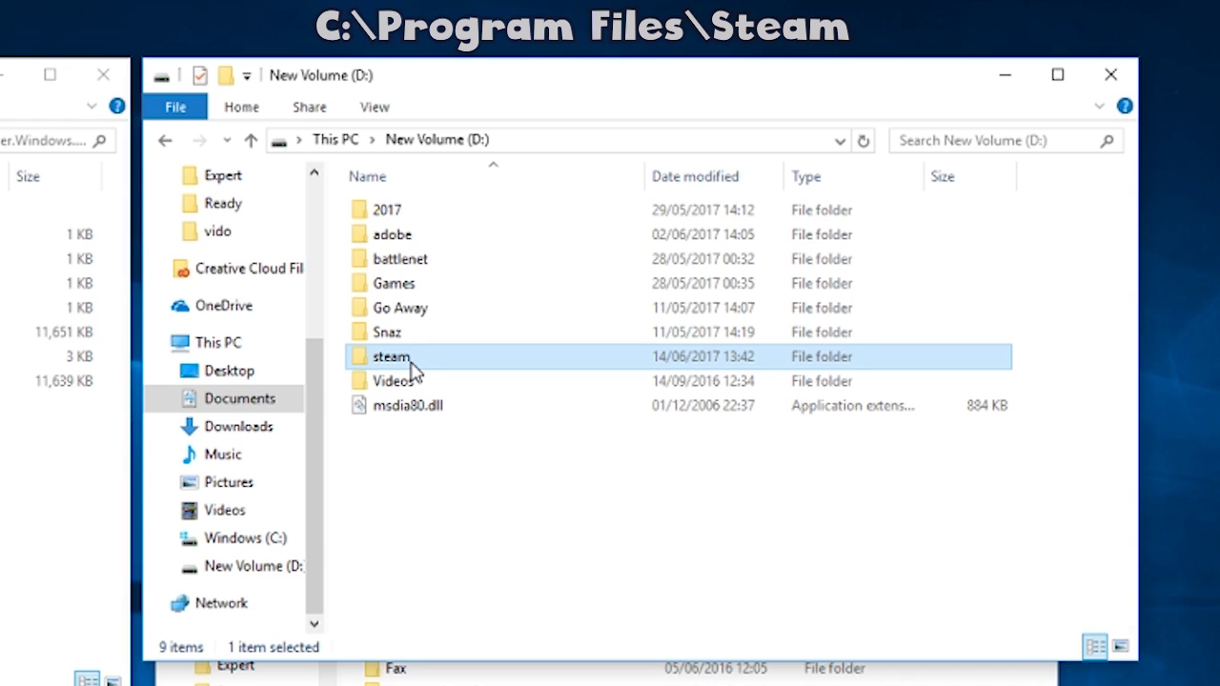
{"action": "left_click", "coordinate": [594, 141]}
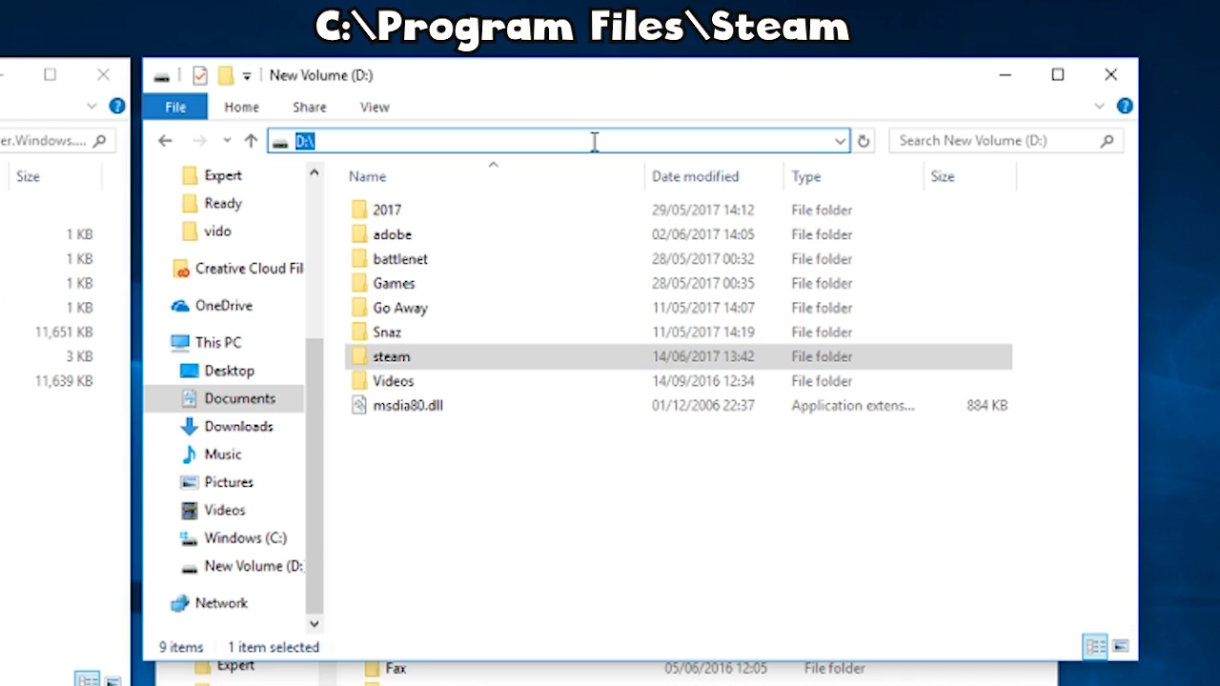
{"action": "left_click", "coordinate": [423, 362]}
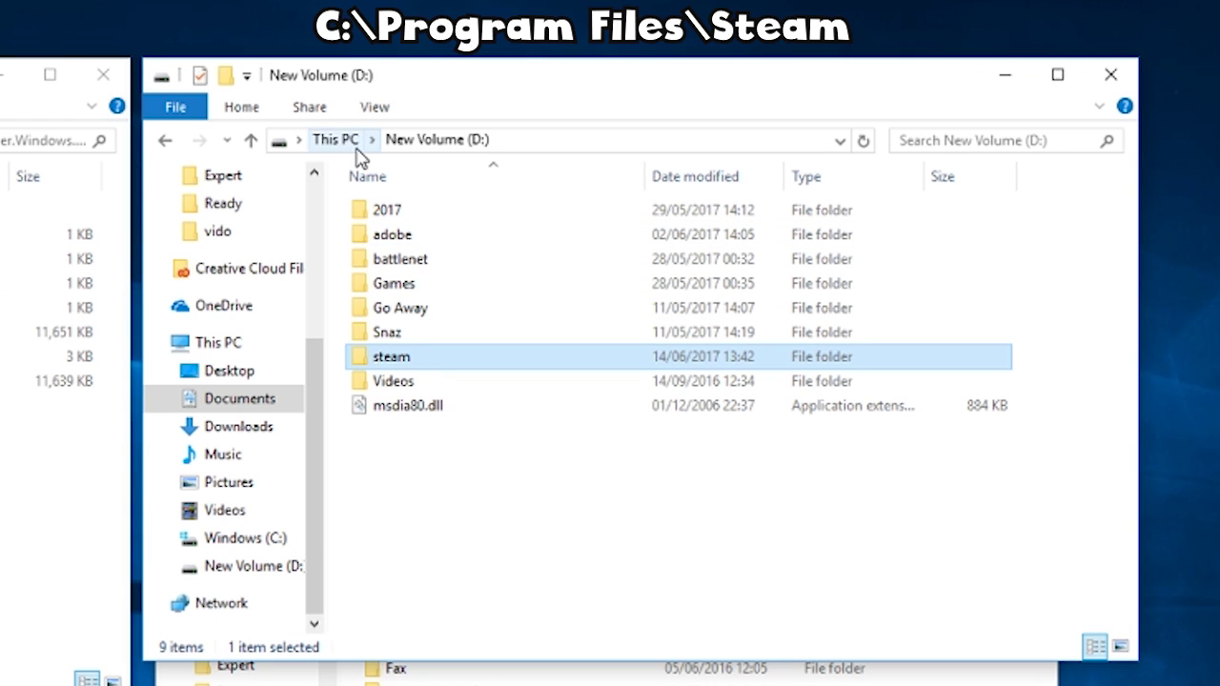
{"action": "double_click", "coordinate": [422, 366]}
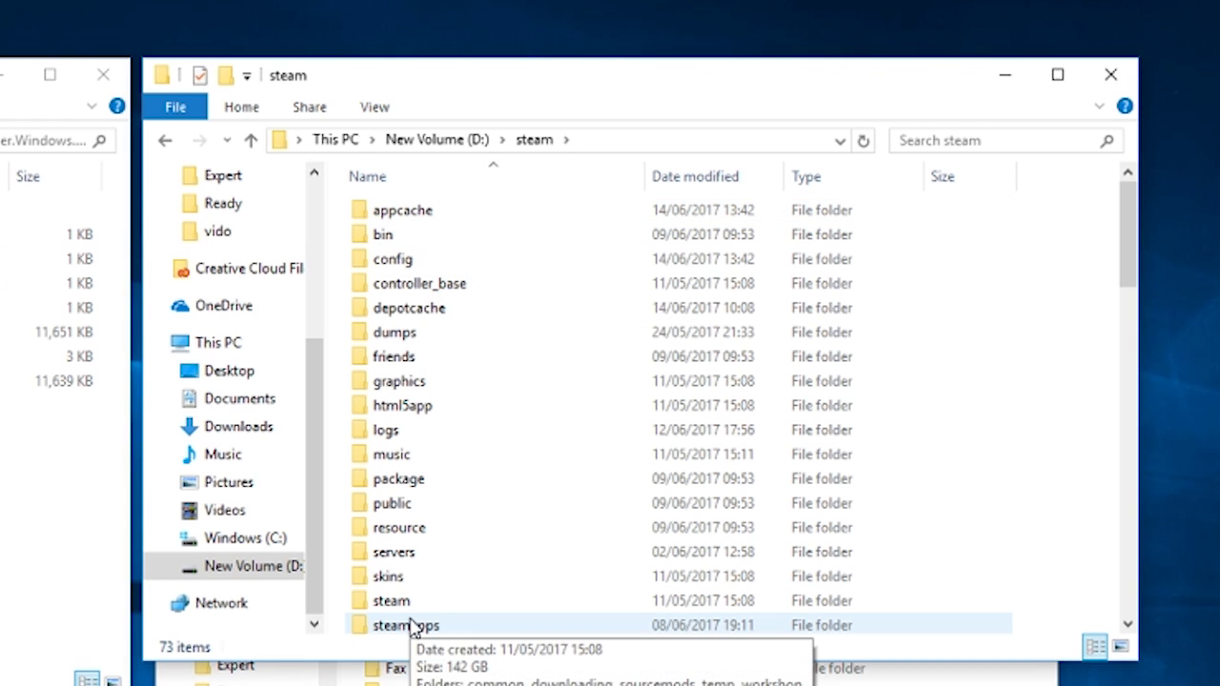
{"action": "double_click", "coordinate": [411, 626]}
{"action": "double_click", "coordinate": [448, 223]}
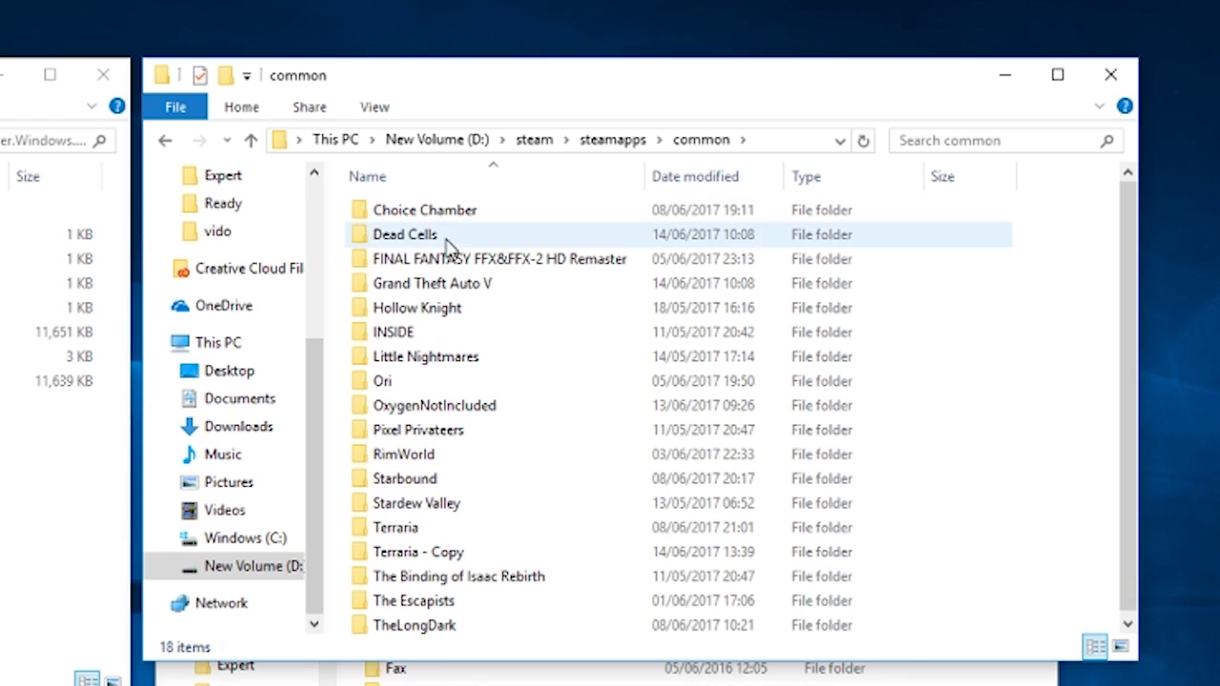
- Find the Terraria folders among the installed games and open the Terraria - Copy folder
{"action": "left_click", "coordinate": [444, 288]}
{"action": "key", "text": "t"}
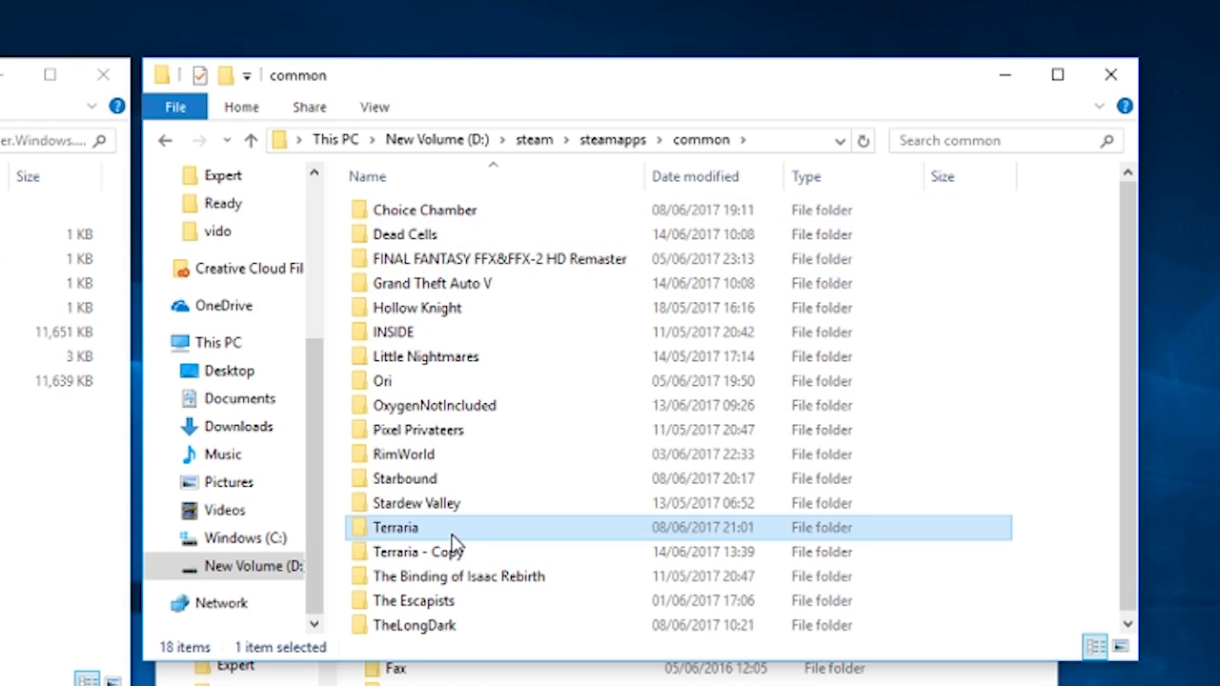
{"action": "mouse_move", "coordinate": [452, 541]}
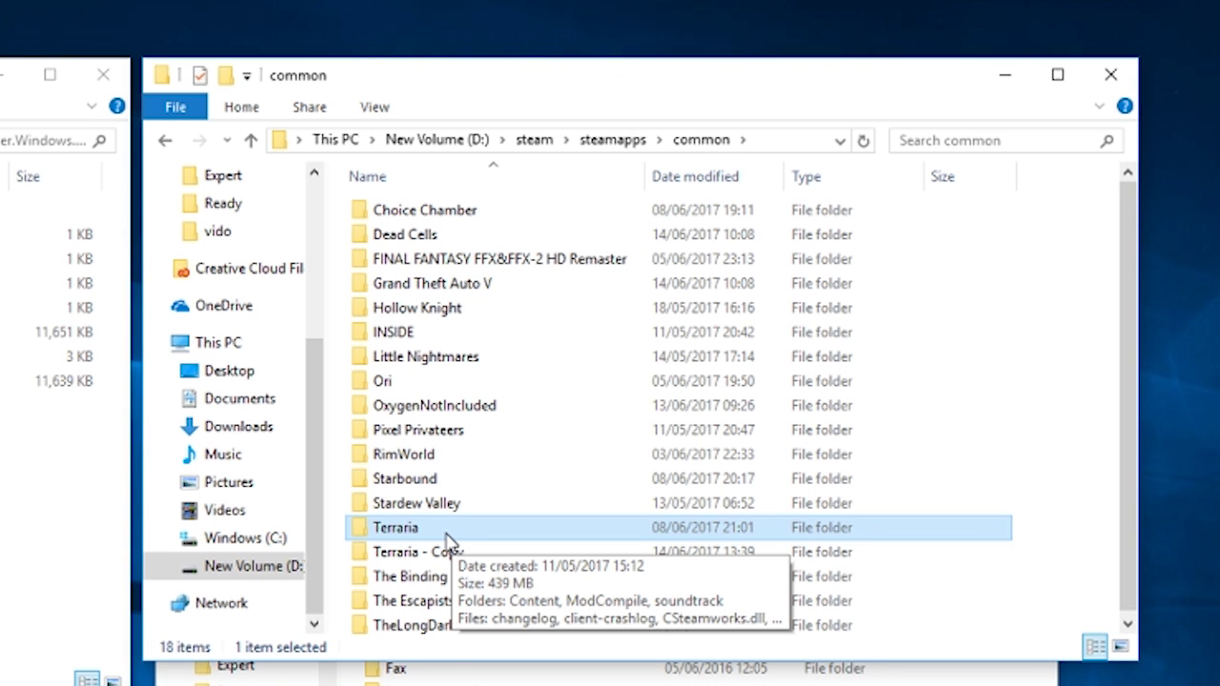
{"action": "double_click", "coordinate": [452, 543]}
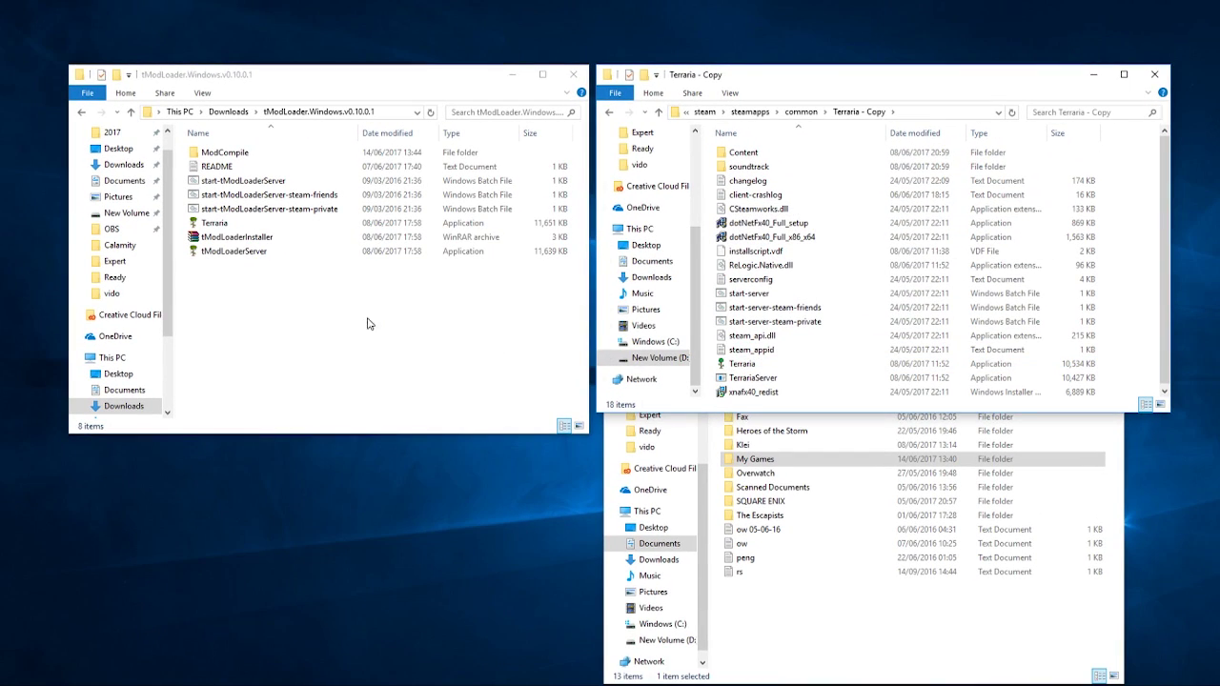
- Make a backup copy of the Terraria application file inside the Terraria - Copy folder
{"action": "left_click_drag", "start_coordinate": [363, 327], "coordinate": [211, 116]}
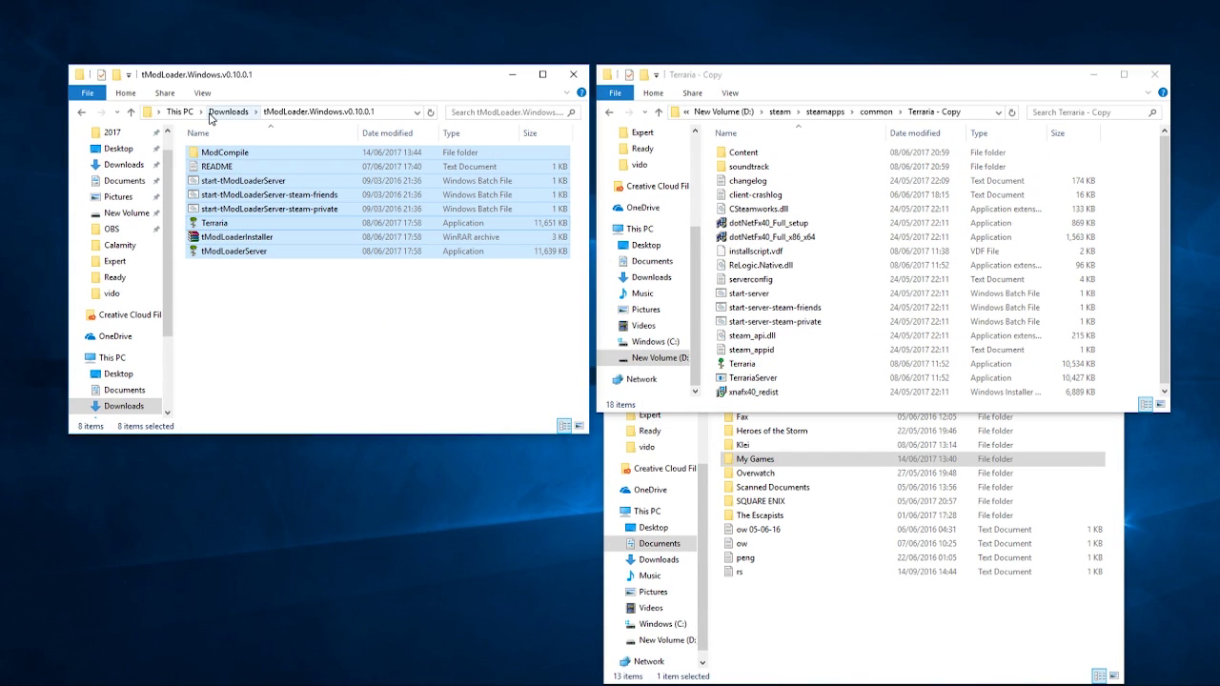
{"action": "left_click", "coordinate": [773, 236]}
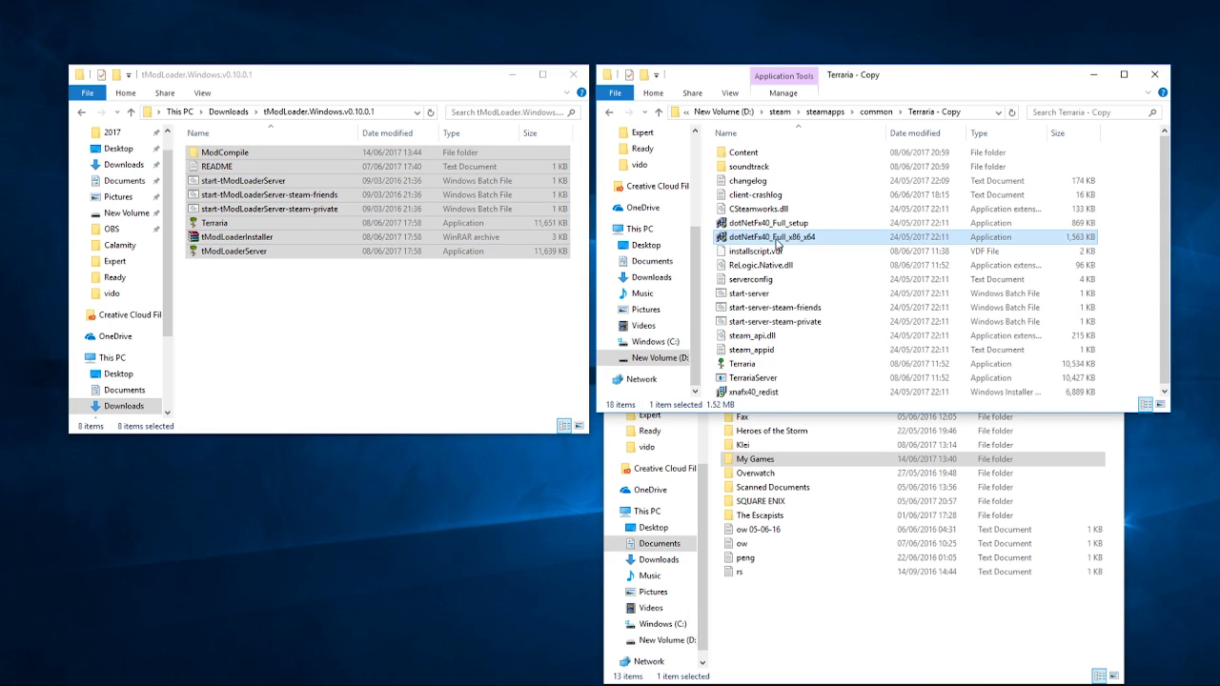
{"action": "left_click", "coordinate": [748, 366]}
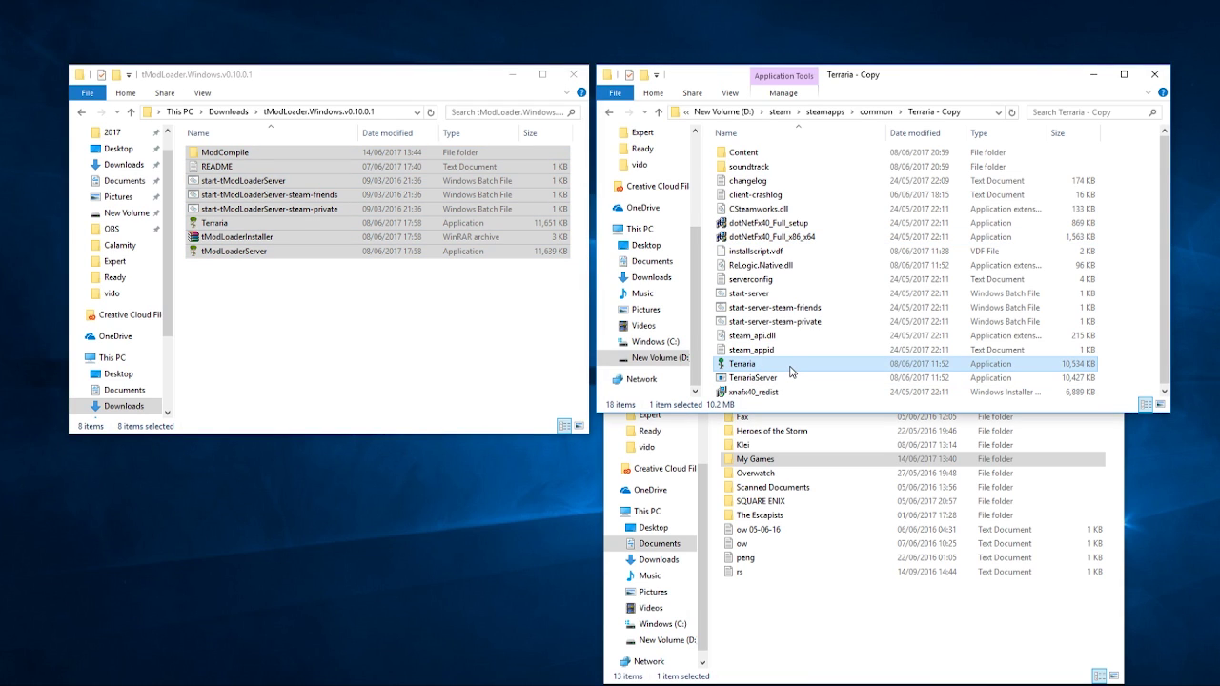
{"action": "key", "text": "ctrl+c"}
{"action": "key", "text": "ctrl+v"}
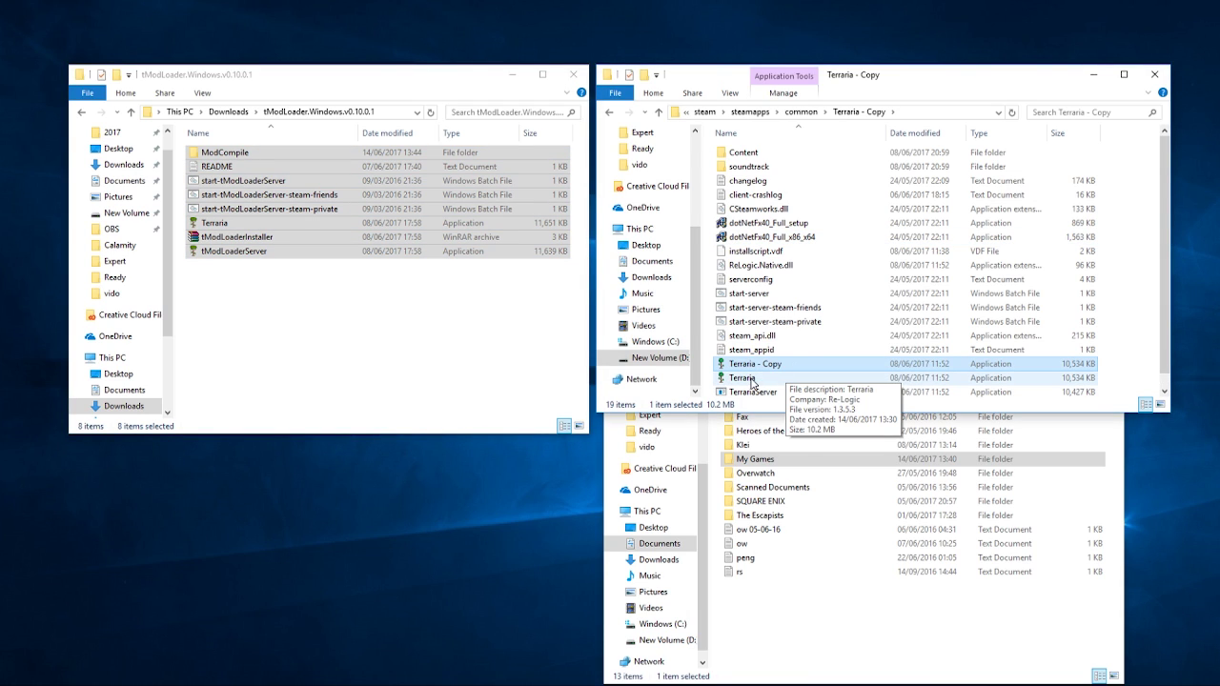
{"action": "left_click", "coordinate": [423, 314]}
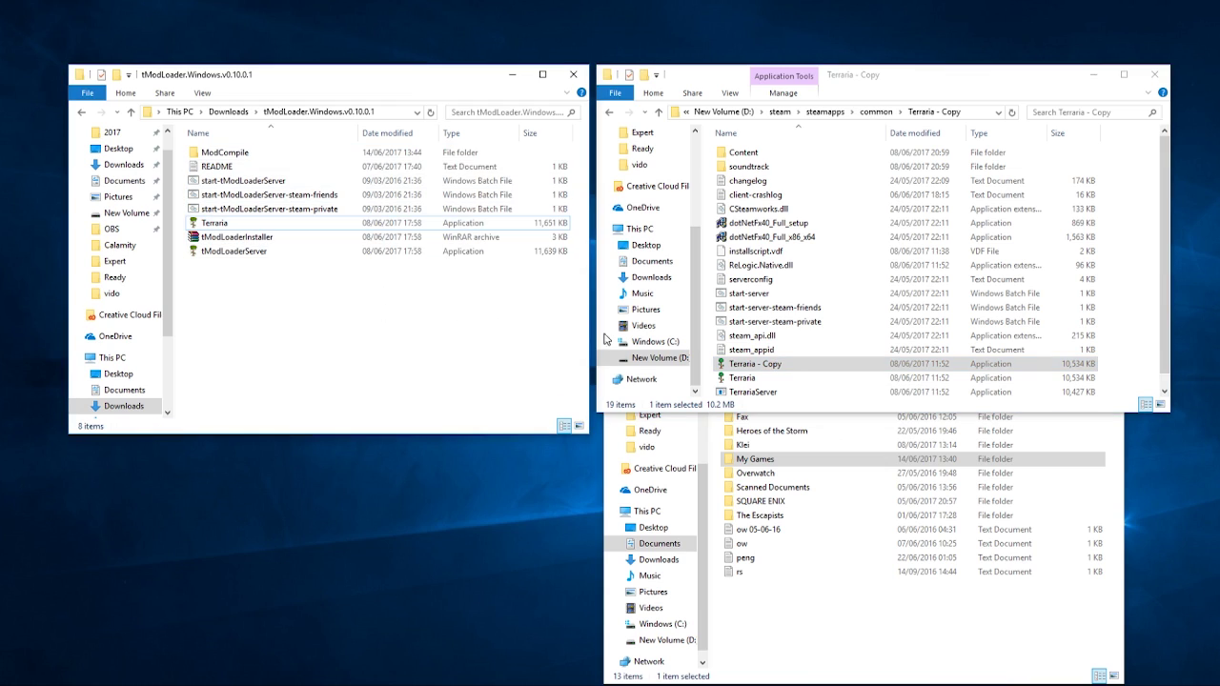
- Copy all files from the extracted tModLoader.Windows.v0.10.0.1 folder into Terraria - Copy, replacing the existing files there
{"action": "left_click", "coordinate": [779, 368]}
{"action": "left_click", "coordinate": [345, 281]}
{"action": "left_click_drag", "start_coordinate": [274, 361], "coordinate": [266, 22]}
{"action": "left_click", "coordinate": [811, 251]}
{"action": "key", "text": "ctrl+v"}
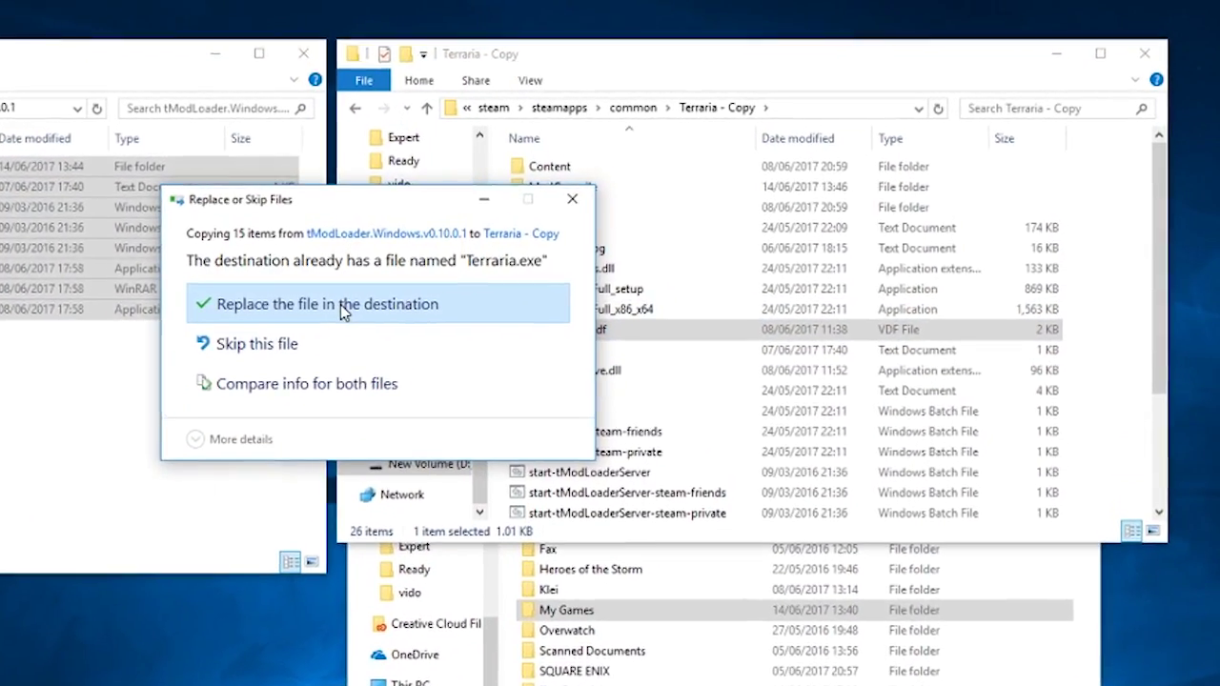
{"action": "left_click", "coordinate": [505, 275]}
{"action": "left_click", "coordinate": [291, 324]}
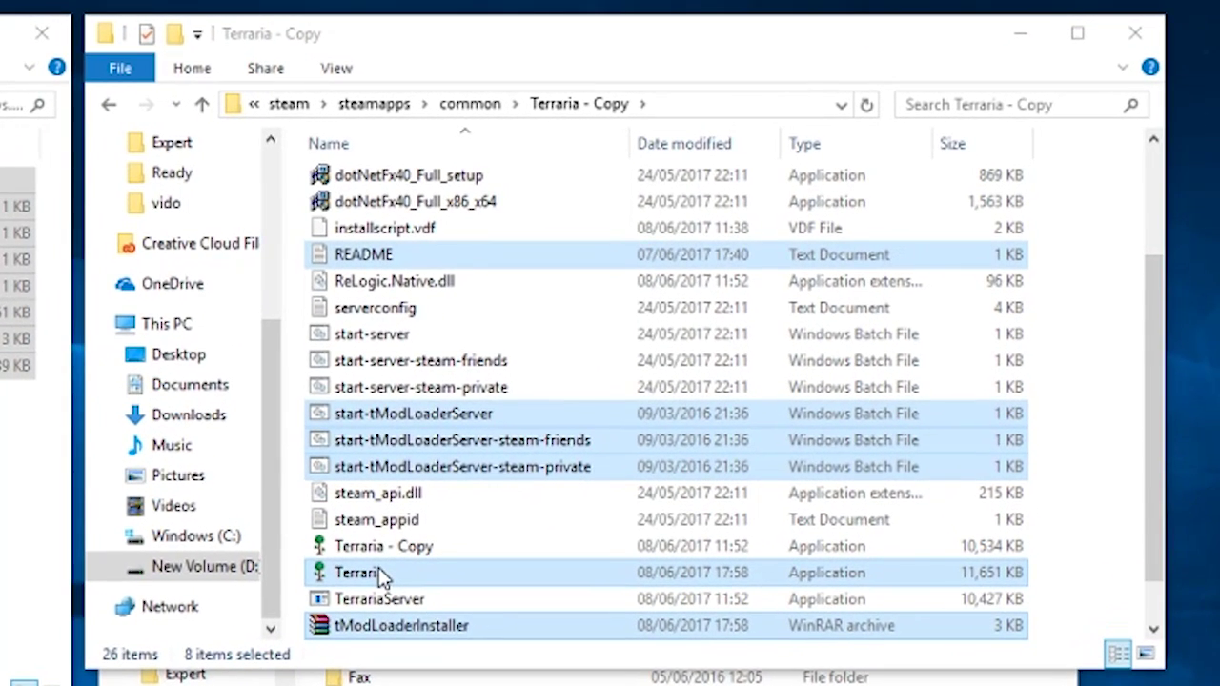
- Compare the replaced Terraria application with the Terraria - Copy backup application in the folder
{"action": "left_click", "coordinate": [378, 572]}
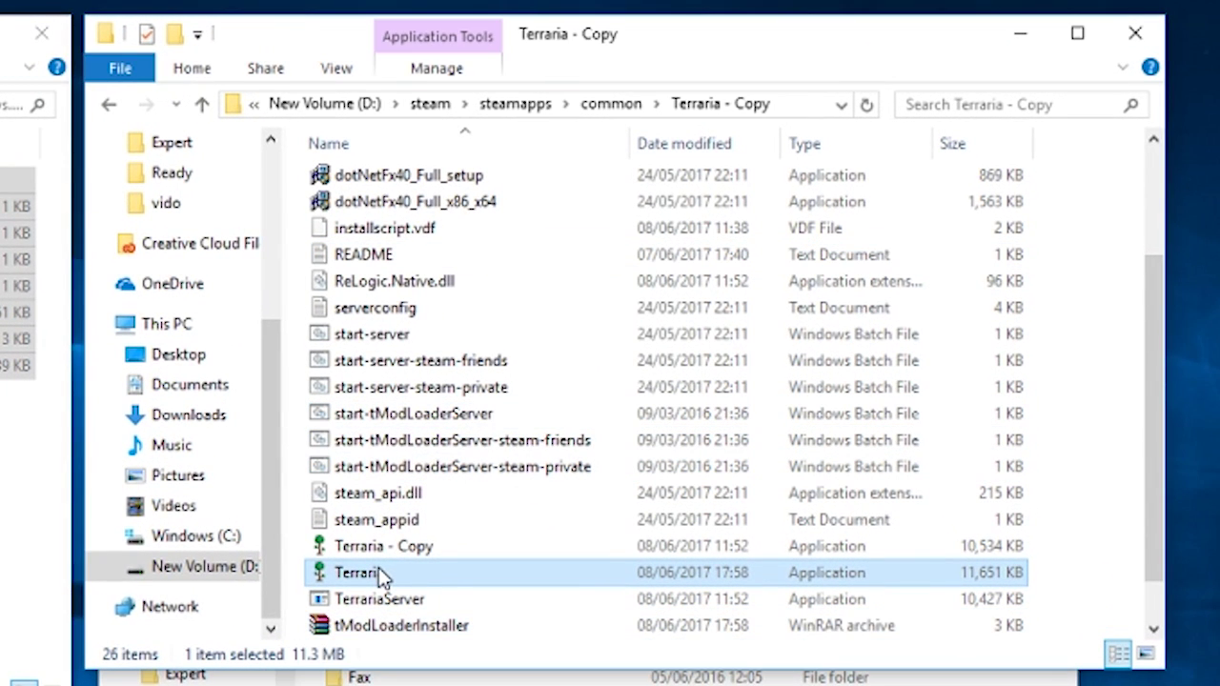
{"action": "left_click", "coordinate": [405, 549]}
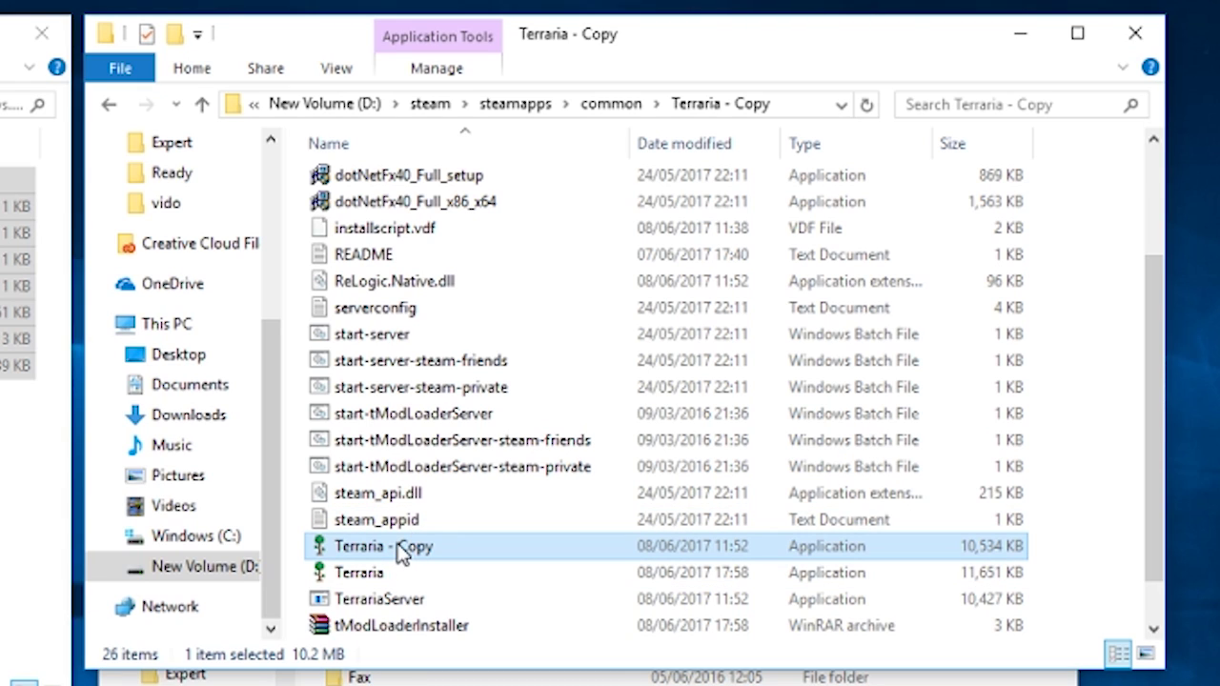
{"action": "right_click", "coordinate": [401, 551]}
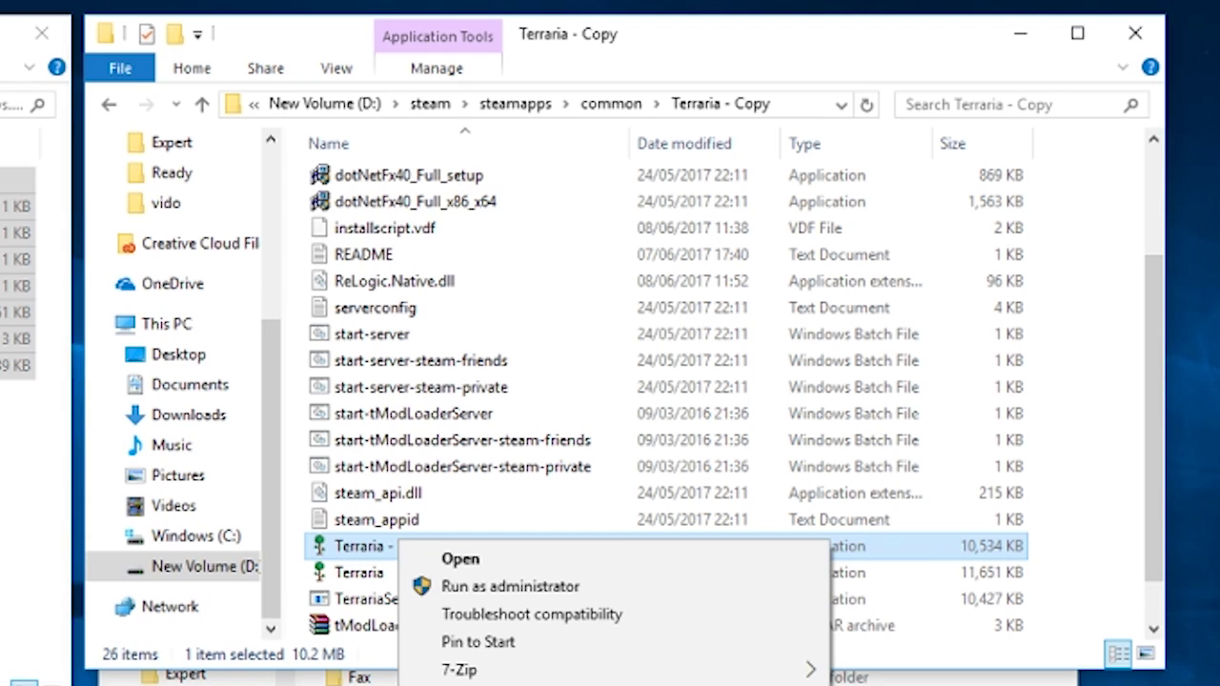
{"action": "left_click", "coordinate": [351, 575]}
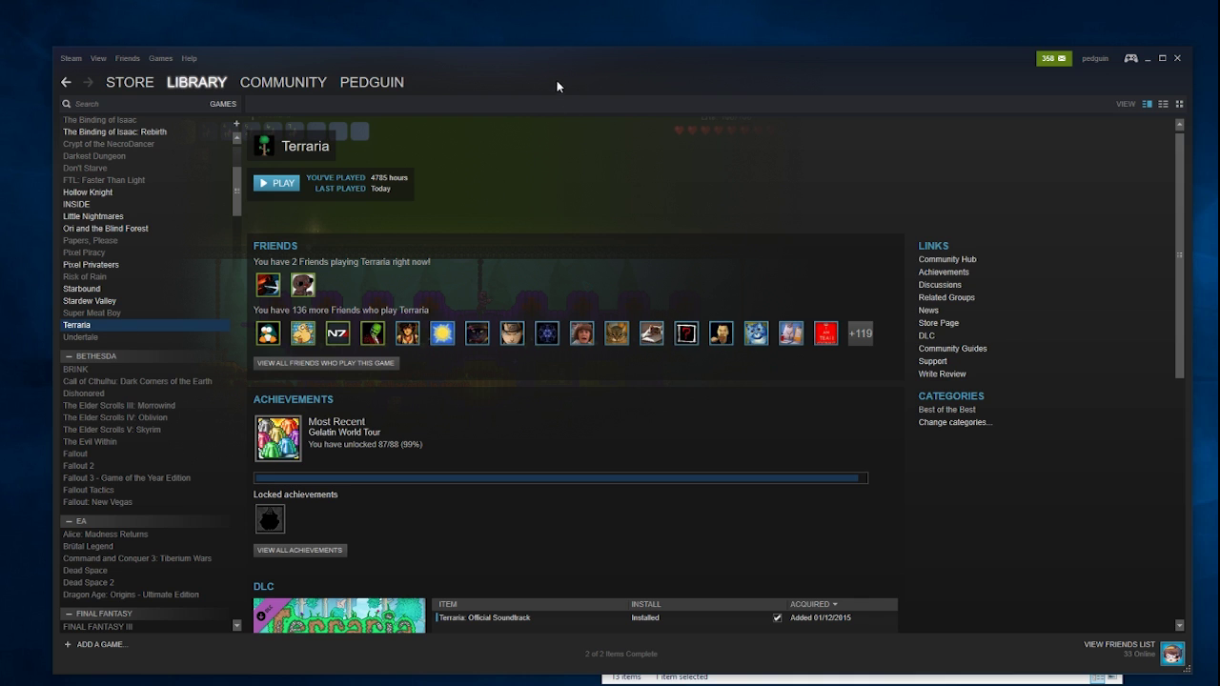
- Launch Terraria from the Steam library and place its game window over the Steam window
{"action": "left_click_drag", "start_coordinate": [558, 82], "coordinate": [559, 55]}
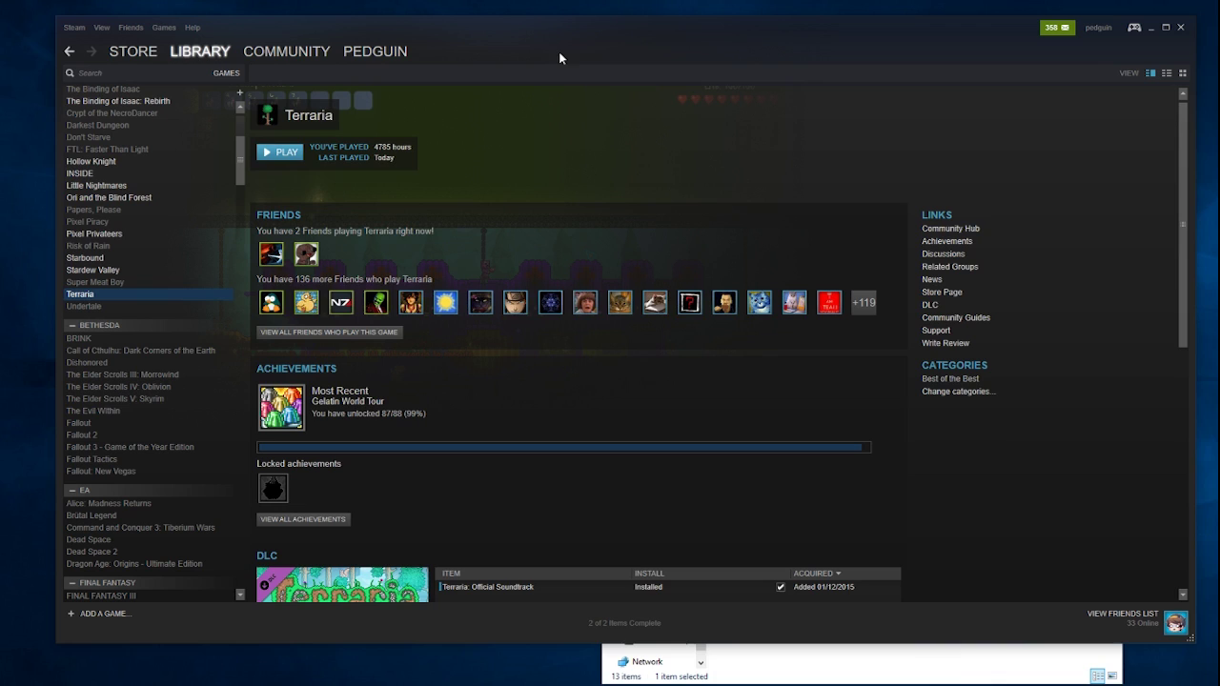
{"action": "left_click", "coordinate": [289, 152]}
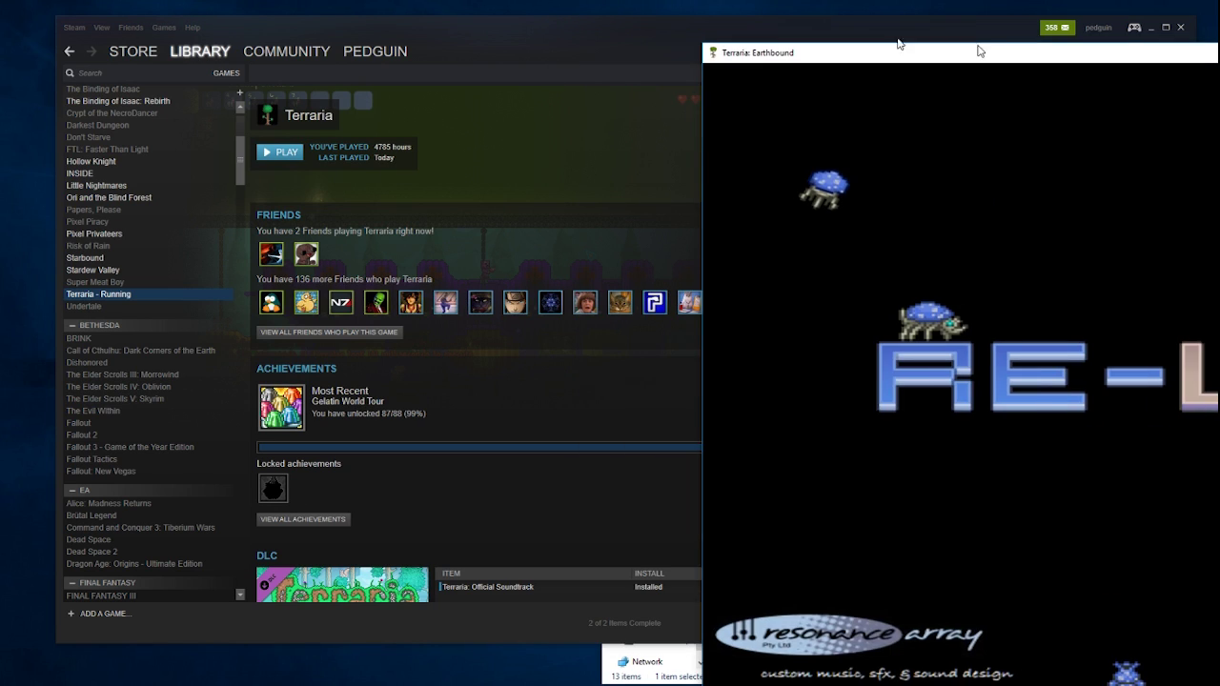
{"action": "left_click_drag", "start_coordinate": [978, 47], "coordinate": [400, 34]}
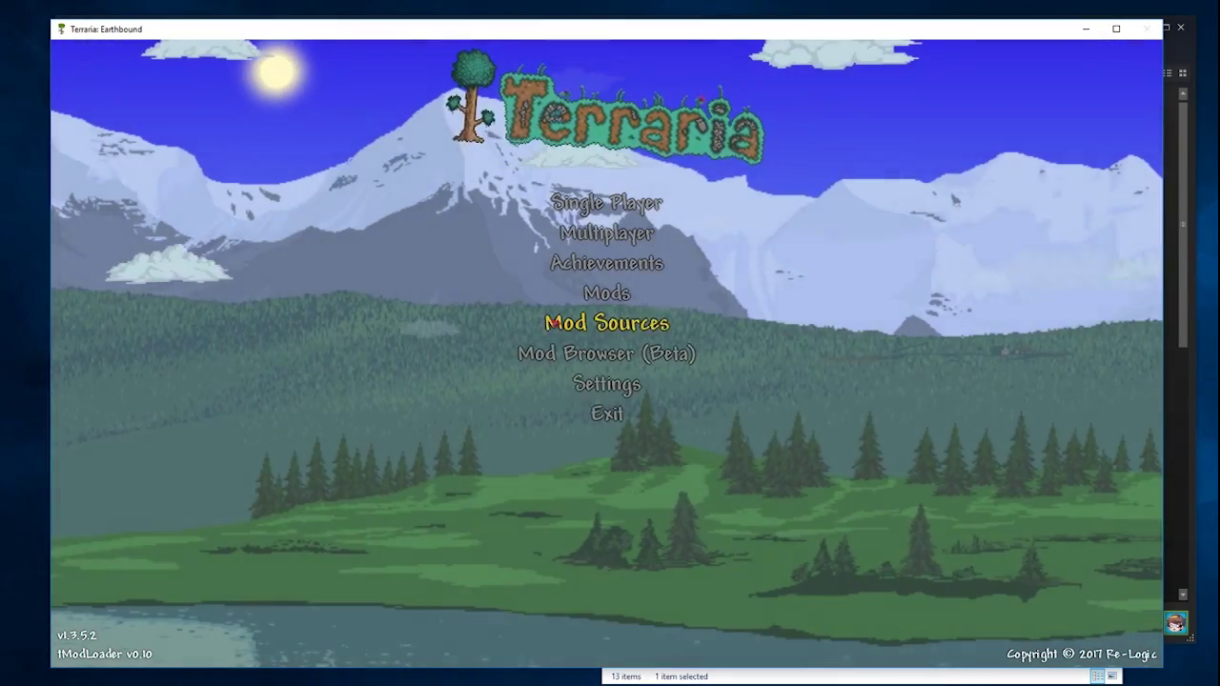
- Check the installed mods list, and search the Mod Browser for tremor to download Tremor Mod Remastered
{"action": "left_click", "coordinate": [599, 295]}
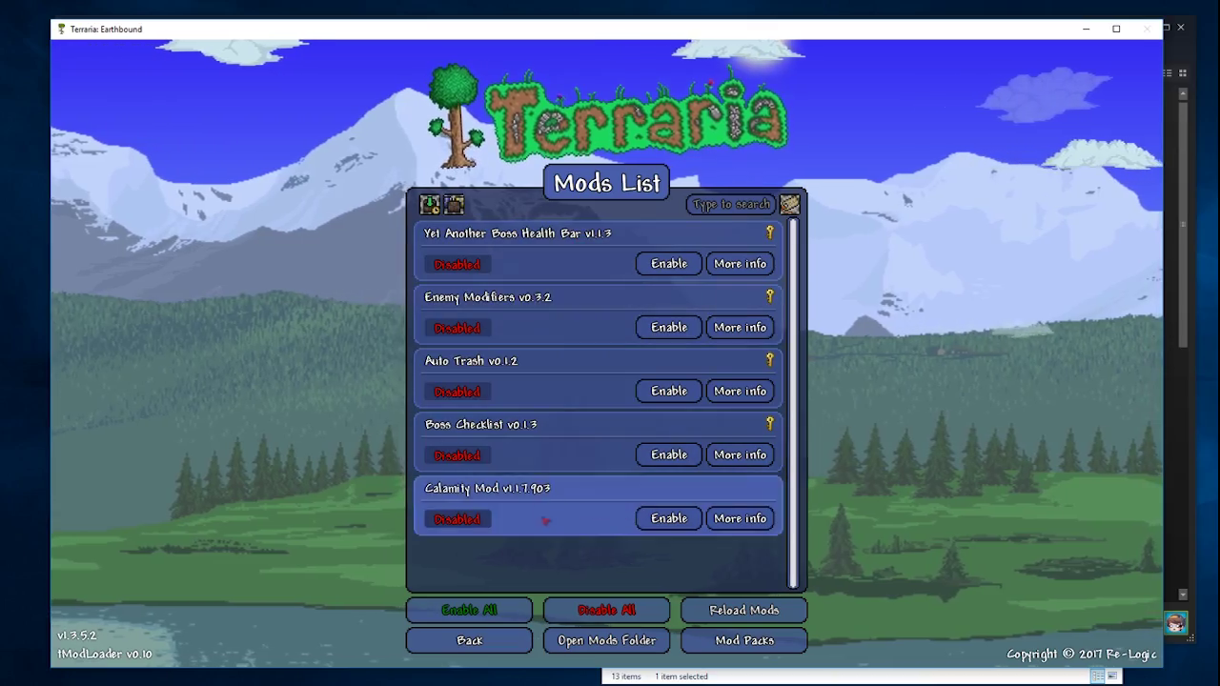
{"action": "left_click", "coordinate": [495, 639]}
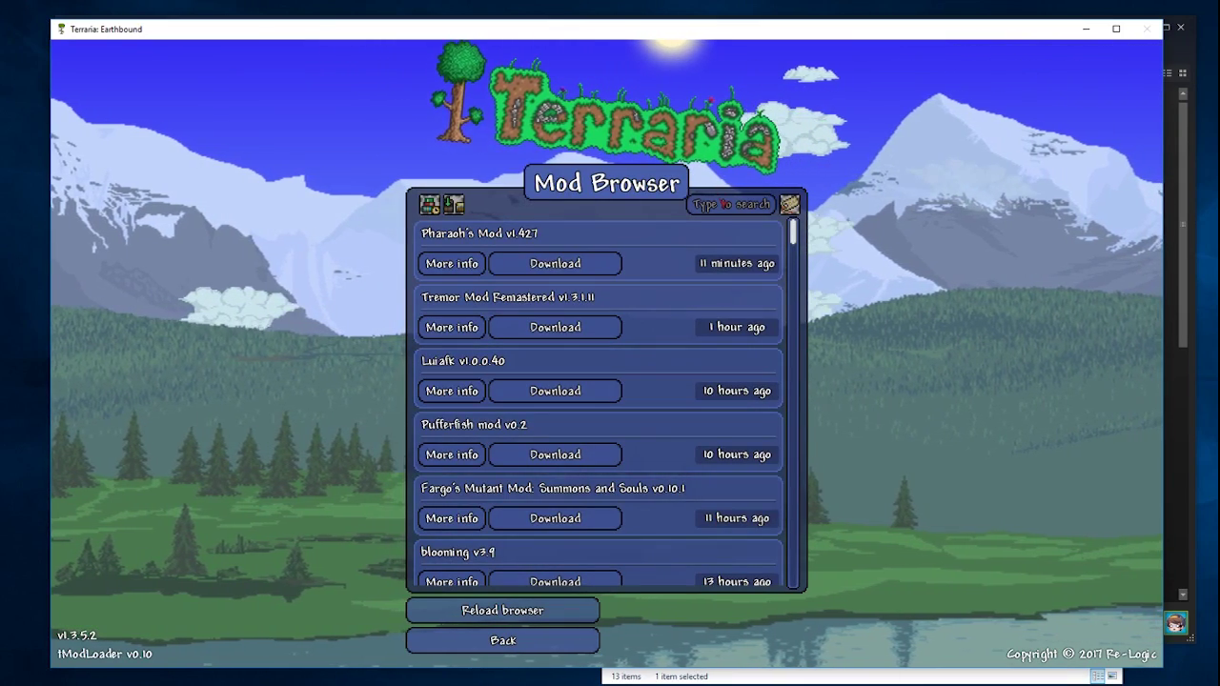
{"action": "type", "text": "tremo"}
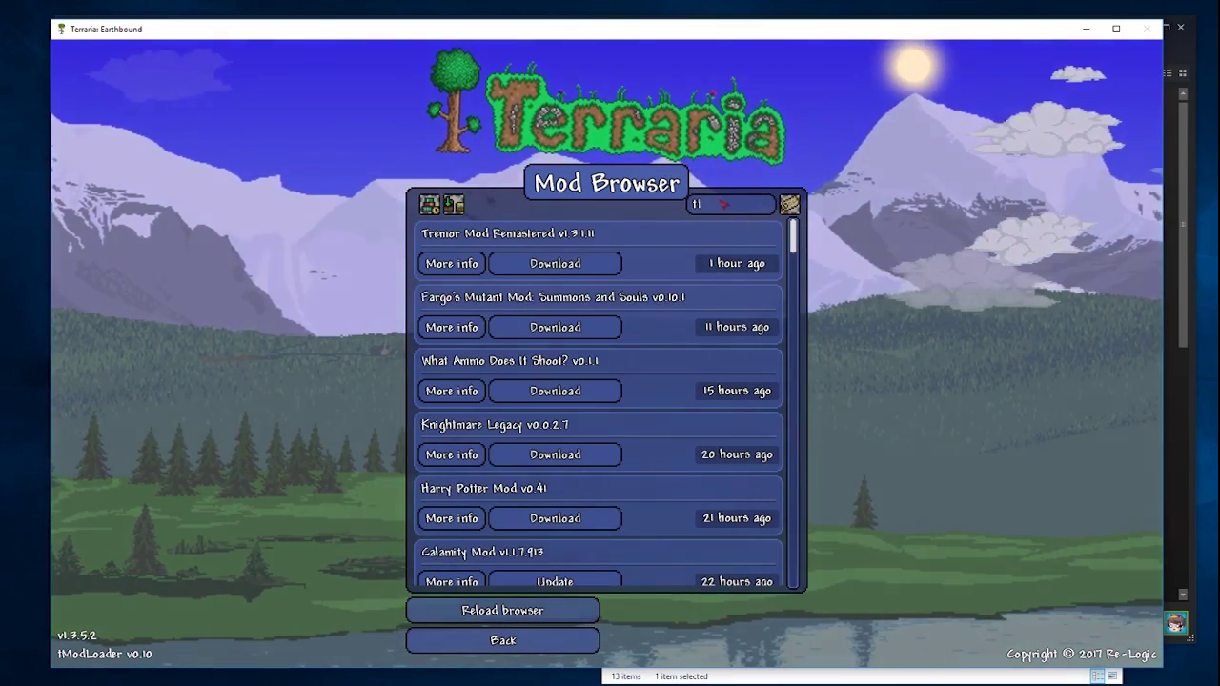
{"action": "type", "text": "r"}
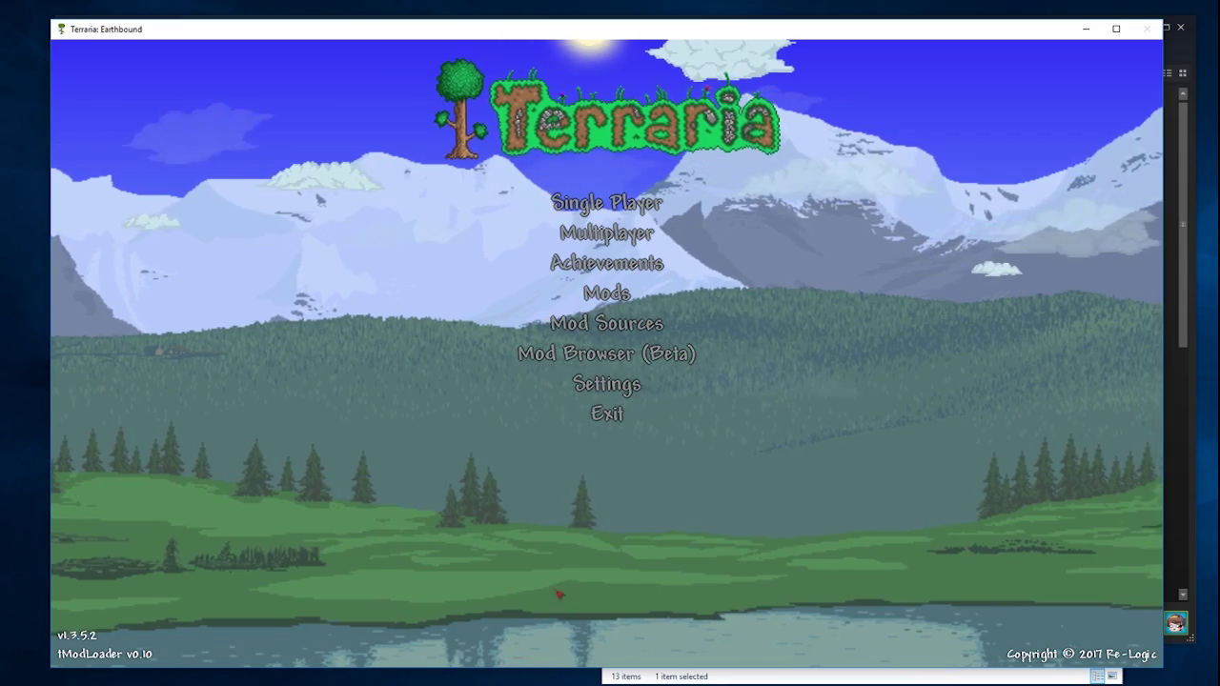
- Enable Calamity Mod v1.1.7.903 in the installed mods list and reload the mods
{"action": "left_click", "coordinate": [616, 301]}
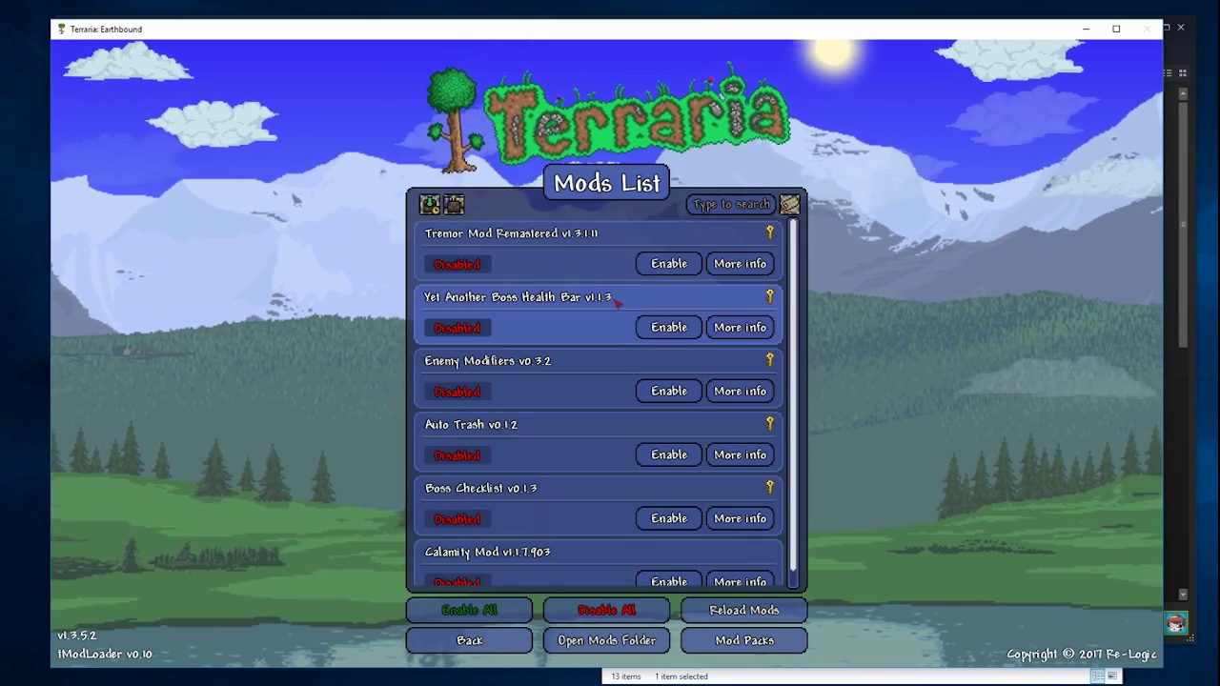
{"action": "scroll", "coordinate": [620, 299], "scroll_direction": "down", "scroll_amount": 1}
{"action": "scroll", "coordinate": [610, 286], "scroll_direction": "up", "scroll_amount": 1}
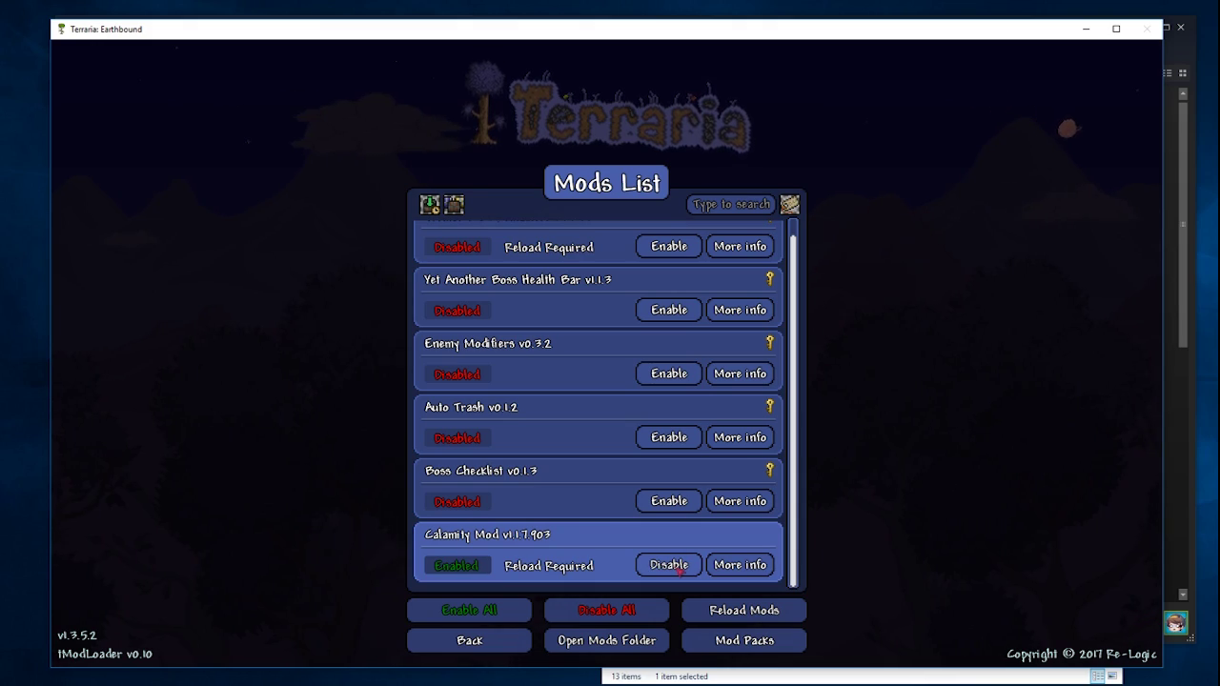
{"action": "scroll", "coordinate": [668, 567], "scroll_direction": "up", "scroll_amount": 1}
{"action": "scroll", "coordinate": [629, 567], "scroll_direction": "down", "scroll_amount": 1}
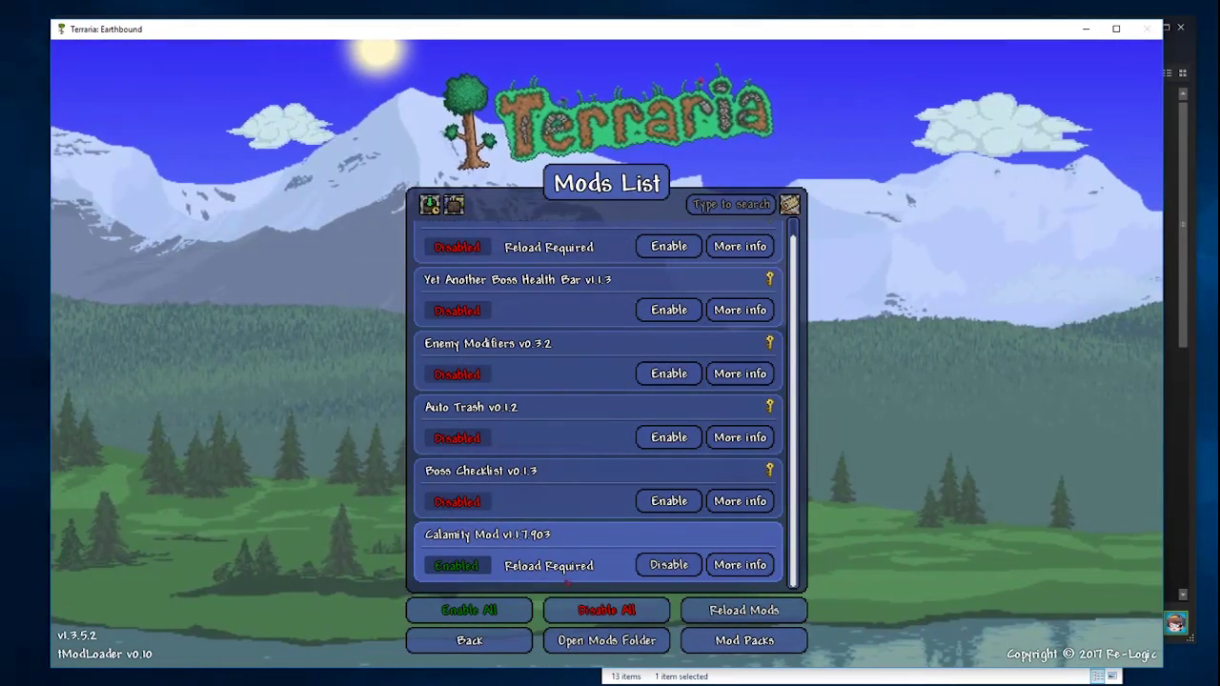
{"action": "left_click", "coordinate": [730, 612]}
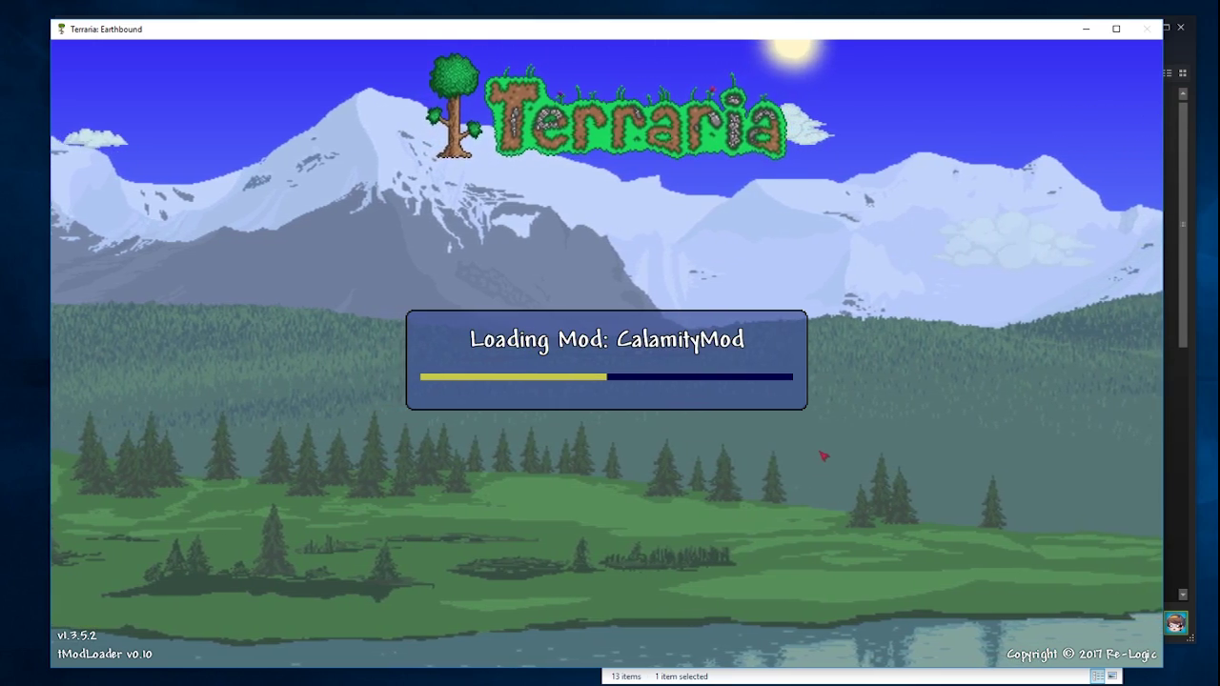
- Start a single-player game, walk the character back among the houses and zoom in on the scene
{"action": "left_click", "coordinate": [607, 203]}
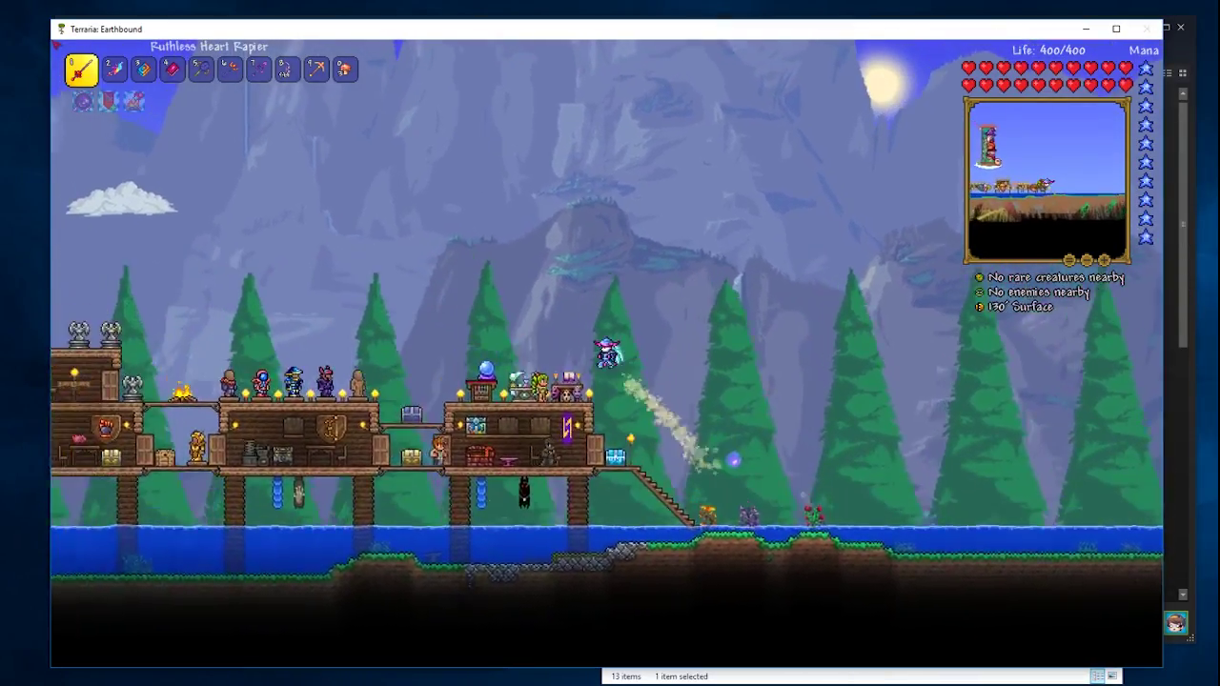
{"action": "key", "text": "a"}
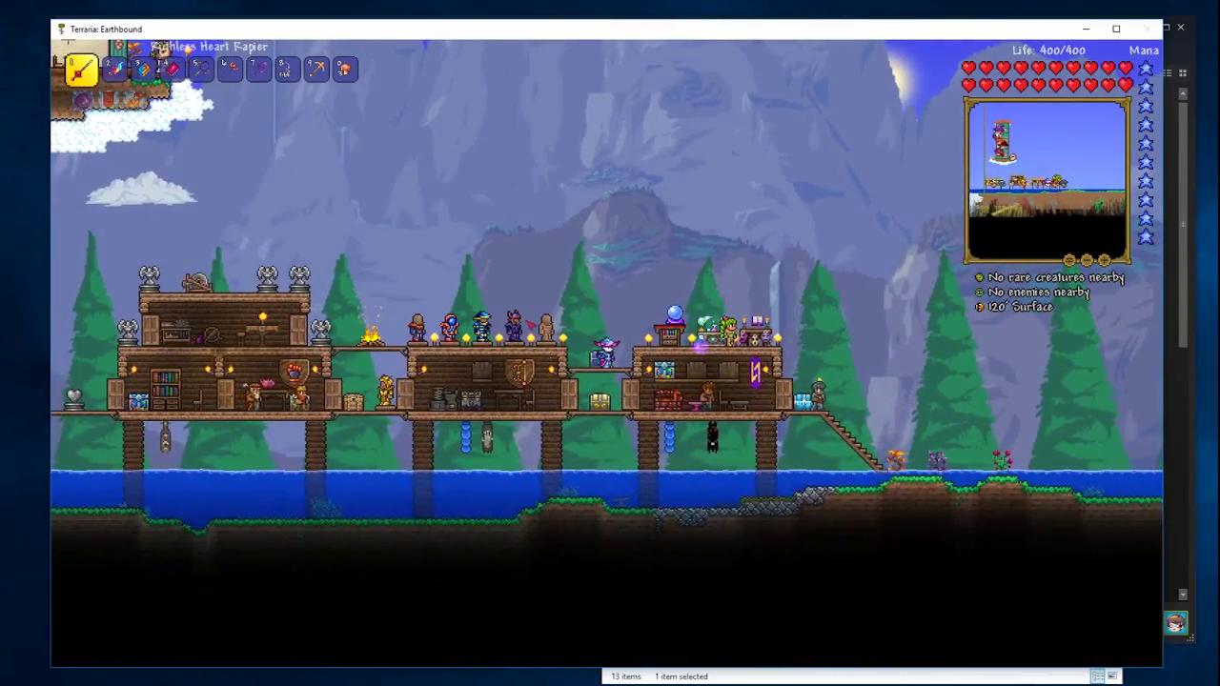
{"action": "key", "text": "equal"}
{"action": "key", "text": "equal"}
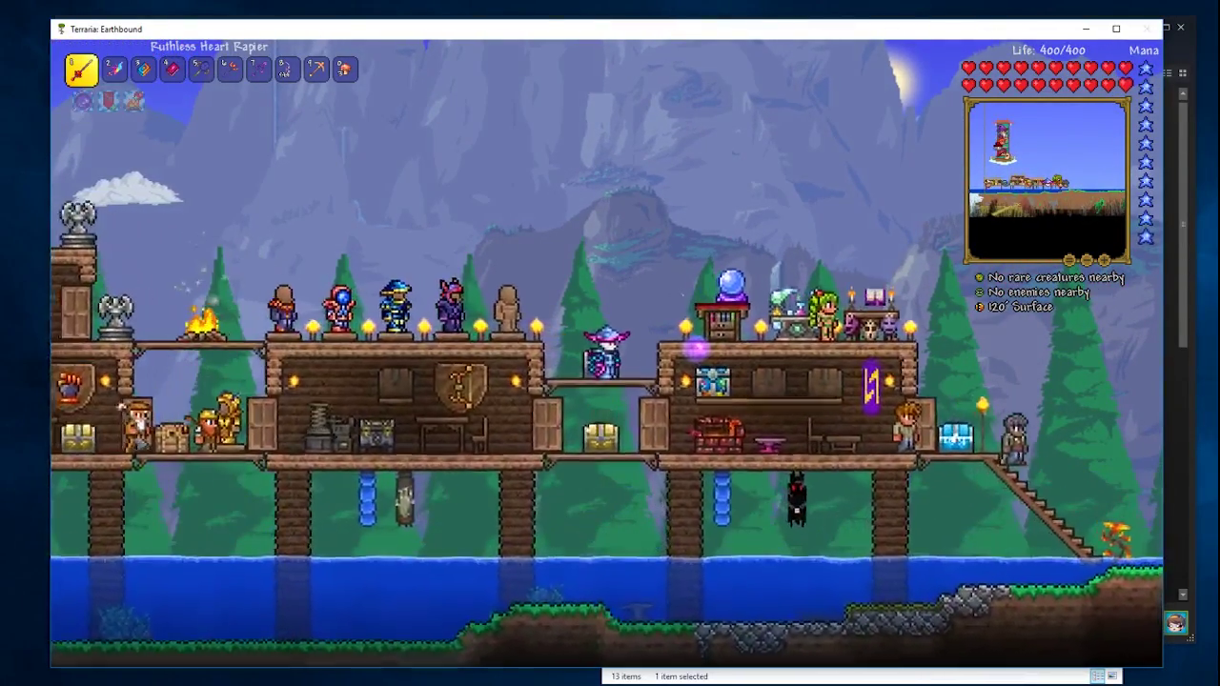
- Try out the modded hotbar weapons, including the Deadly Eldritch Tome and Deadly Hellwing Staff, while moving around the houses
{"action": "key", "text": "3"}
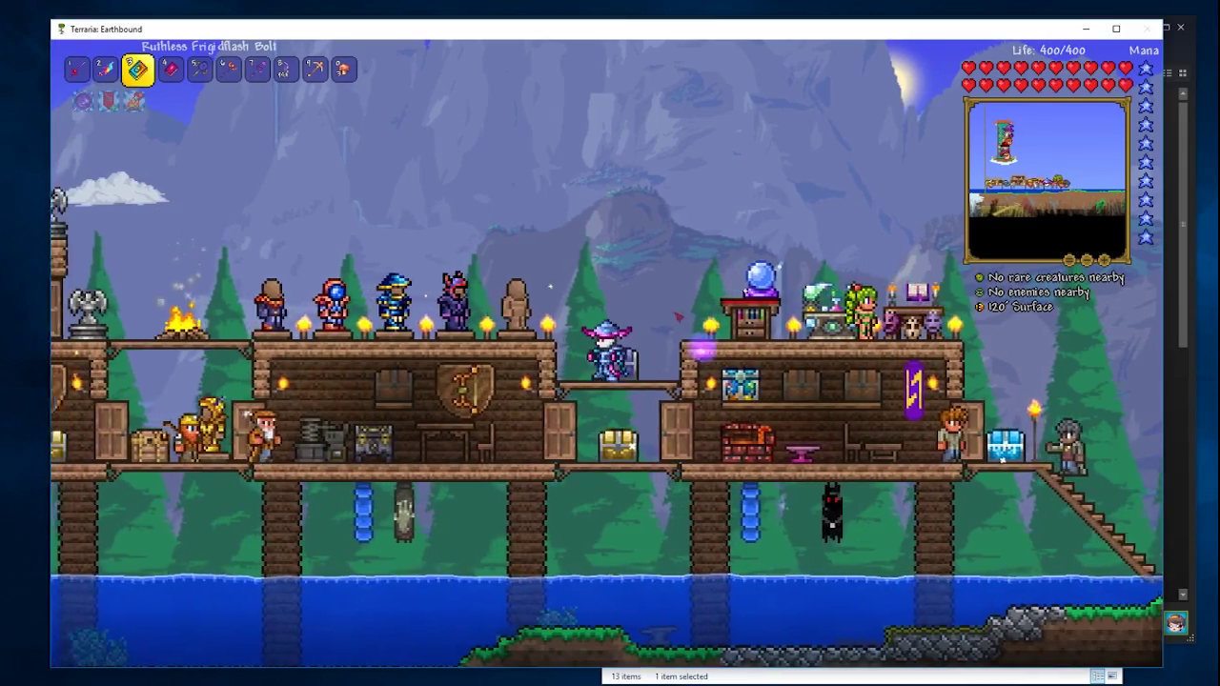
{"action": "key", "text": "space"}
{"action": "key", "text": "4"}
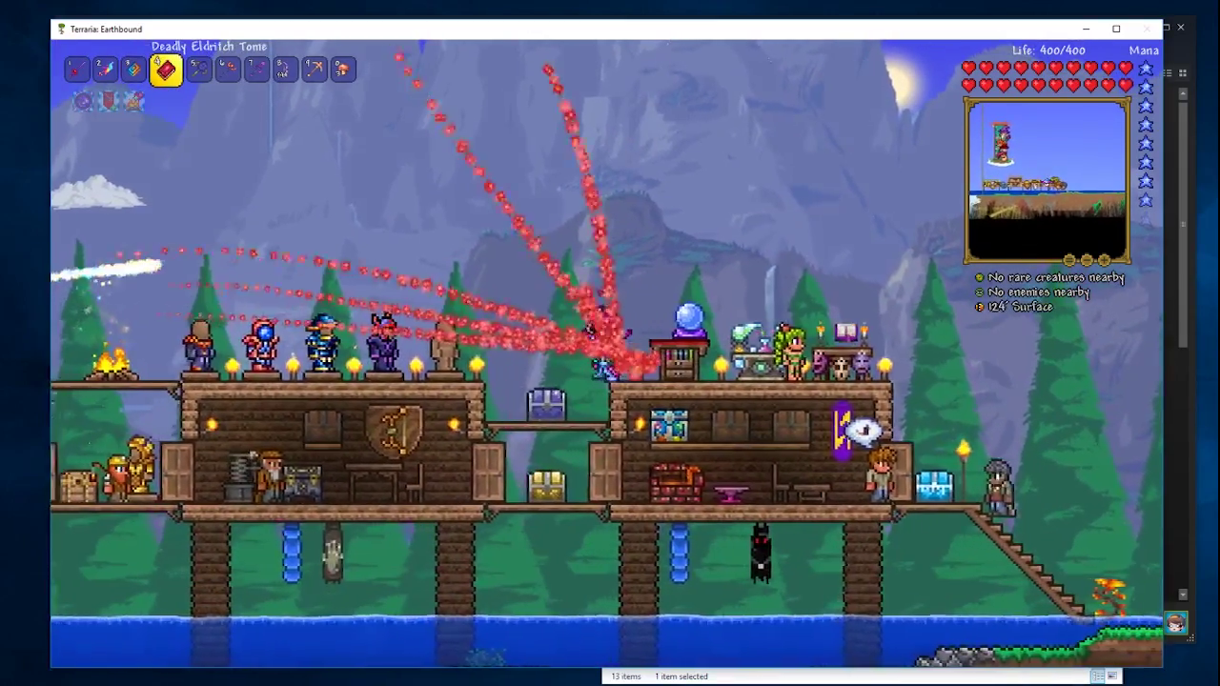
{"action": "key", "text": "space"}
{"action": "key", "text": "a"}
{"action": "key", "text": "6"}
{"action": "key", "text": "d"}
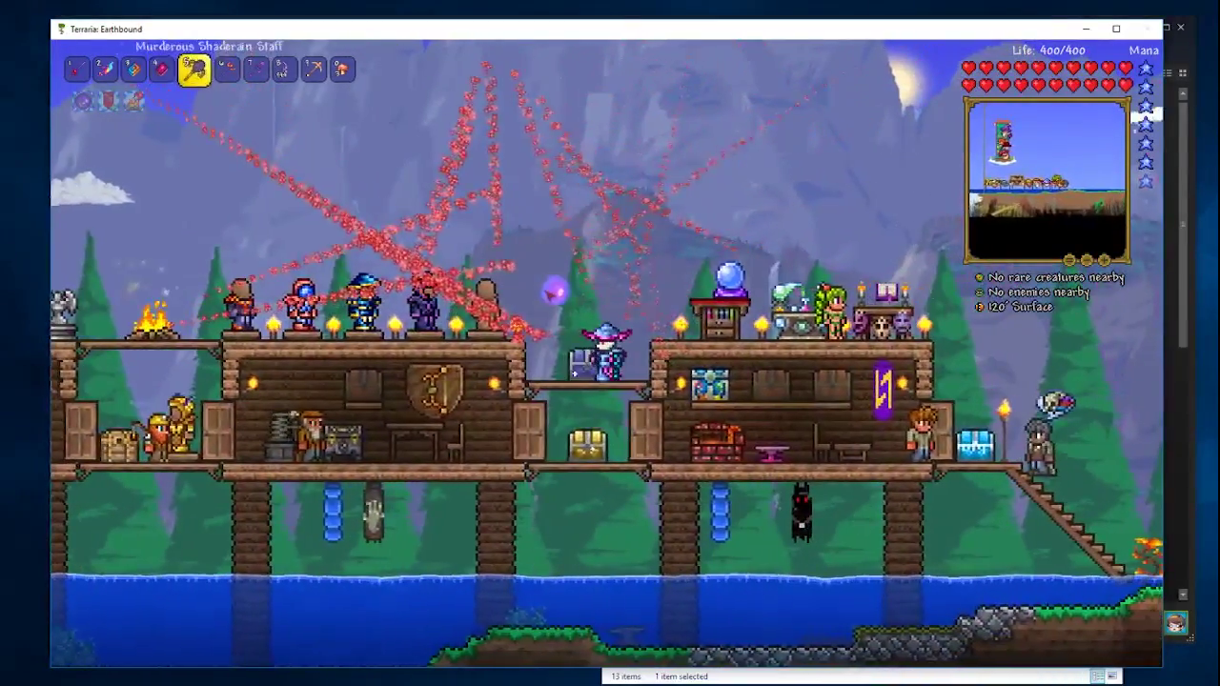
{"action": "key", "text": "space"}
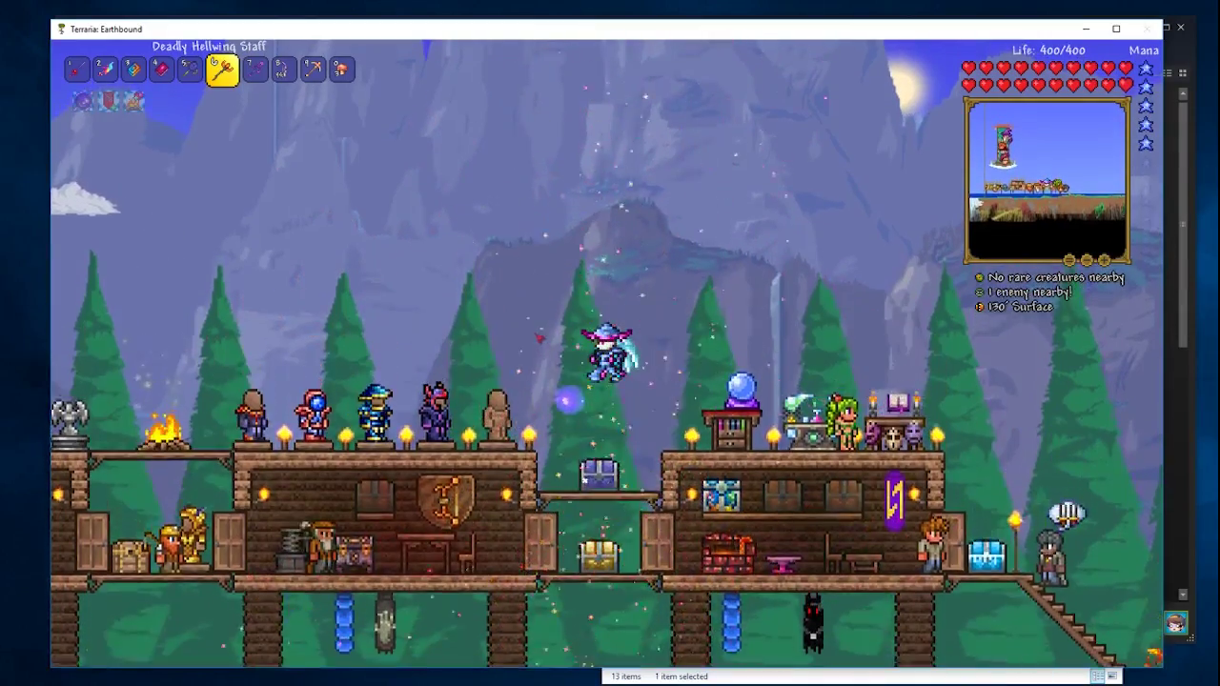
{"action": "key", "text": "a"}
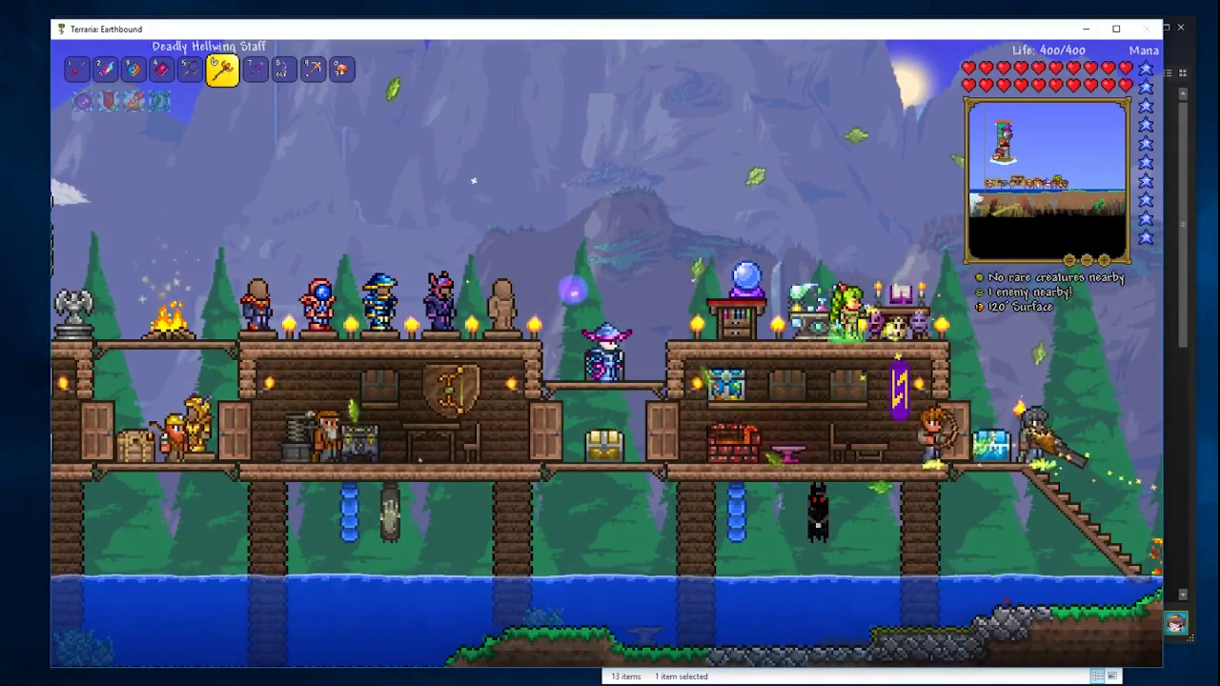
- Save and exit the current world from the in-game settings, returning to the title screen
{"action": "key", "text": "Escape"}
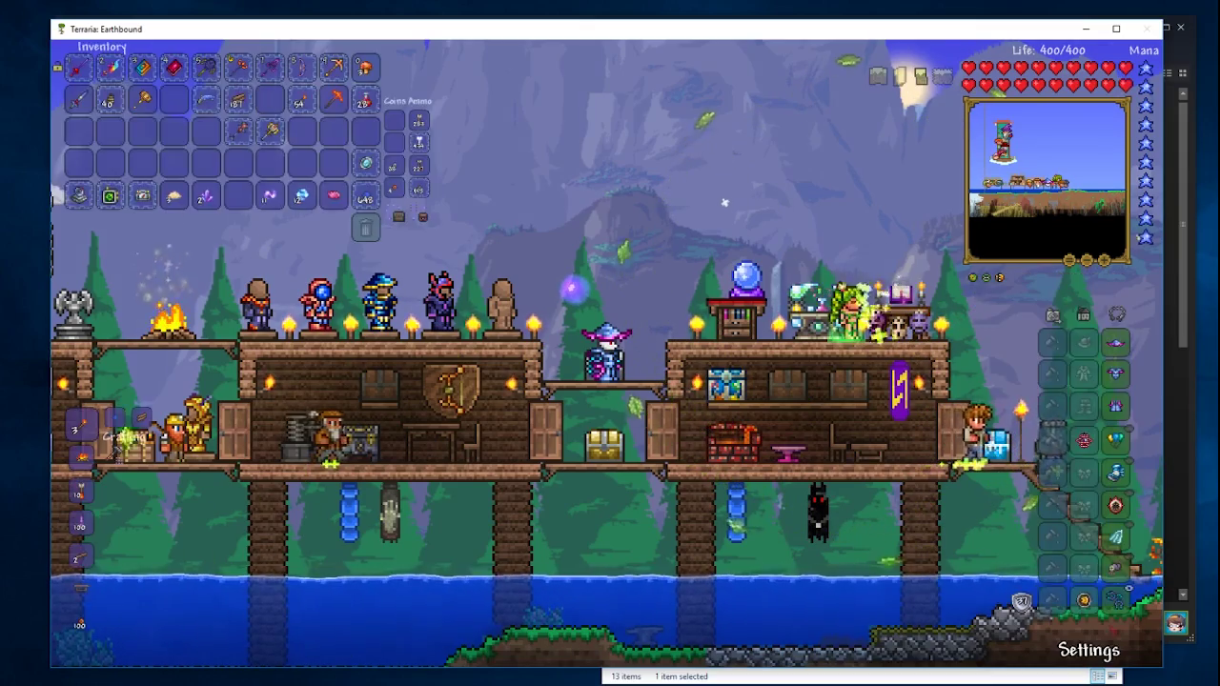
{"action": "left_click", "coordinate": [1090, 652]}
{"action": "left_click", "coordinate": [494, 476]}
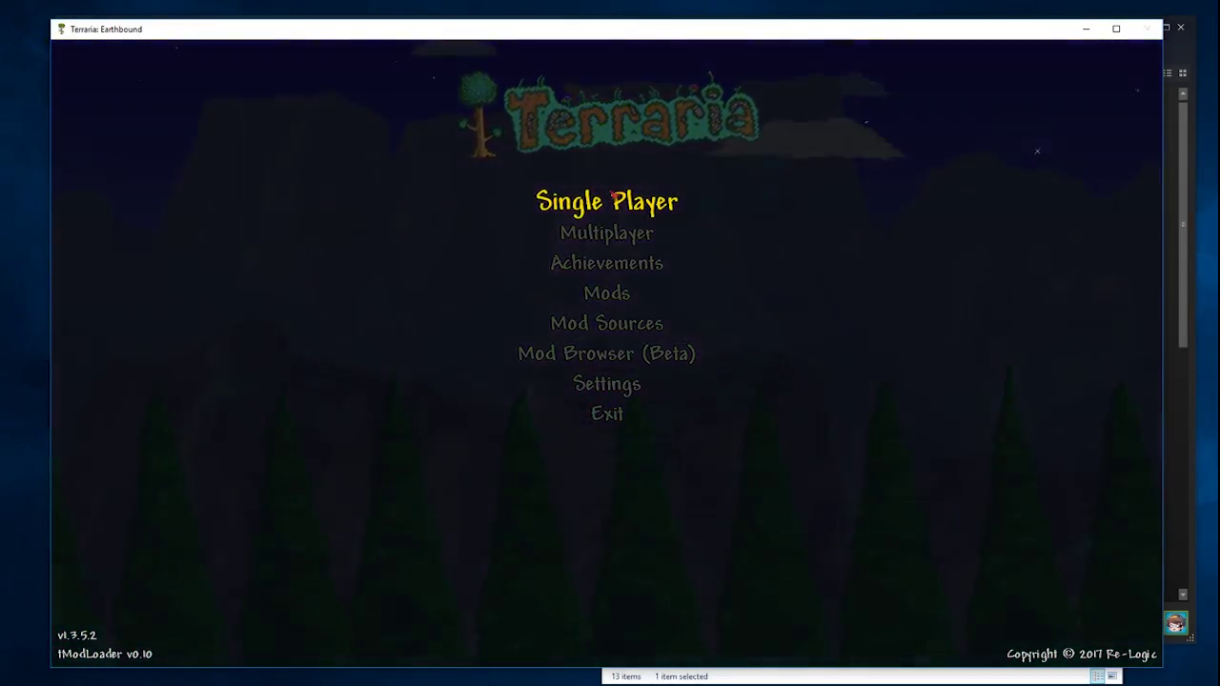
- Look over the single-player world list for the first player, and return to the player selection
{"action": "left_click", "coordinate": [613, 198]}
{"action": "left_click", "coordinate": [505, 309]}
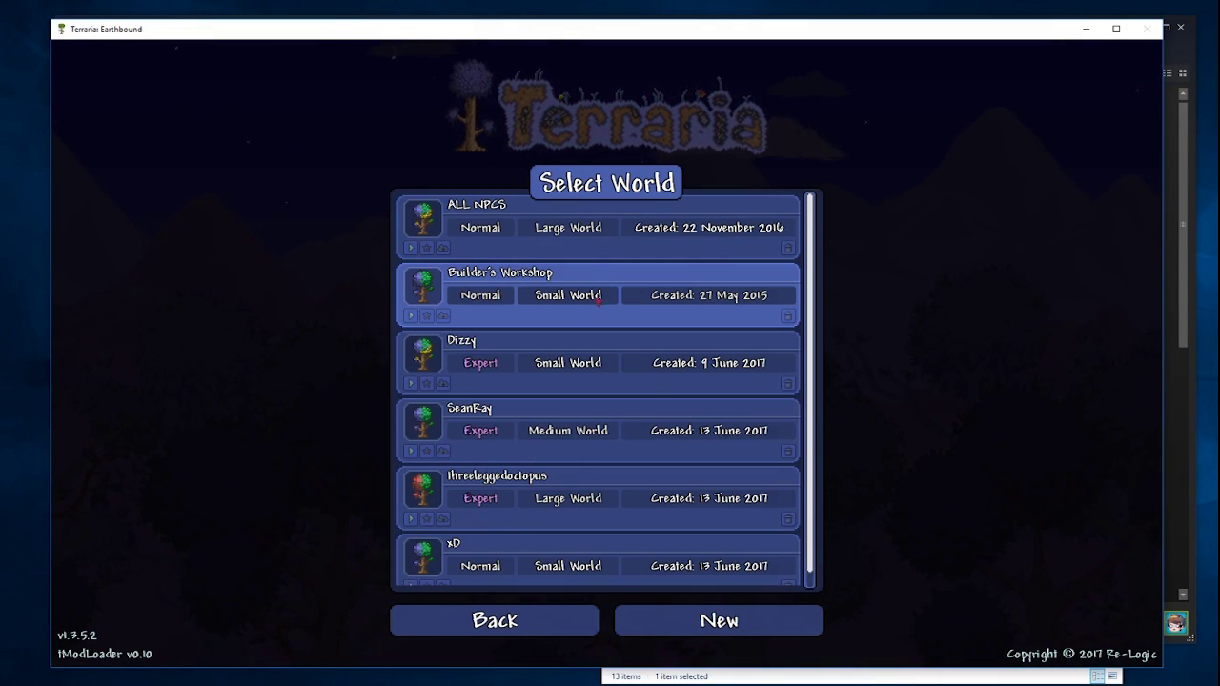
{"action": "left_click", "coordinate": [539, 620]}
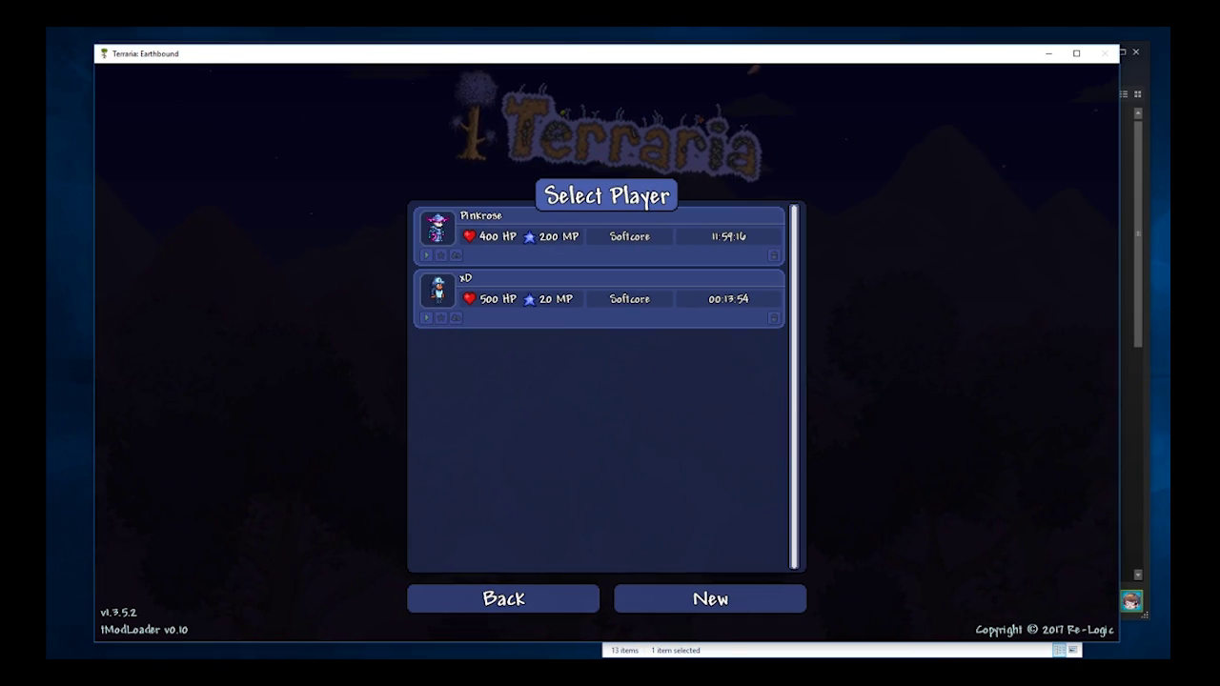
- Switch to the Documents window in File Explorer and open My Games\Terraria\Players to view the regular character saves
{"action": "left_click", "coordinate": [739, 655]}
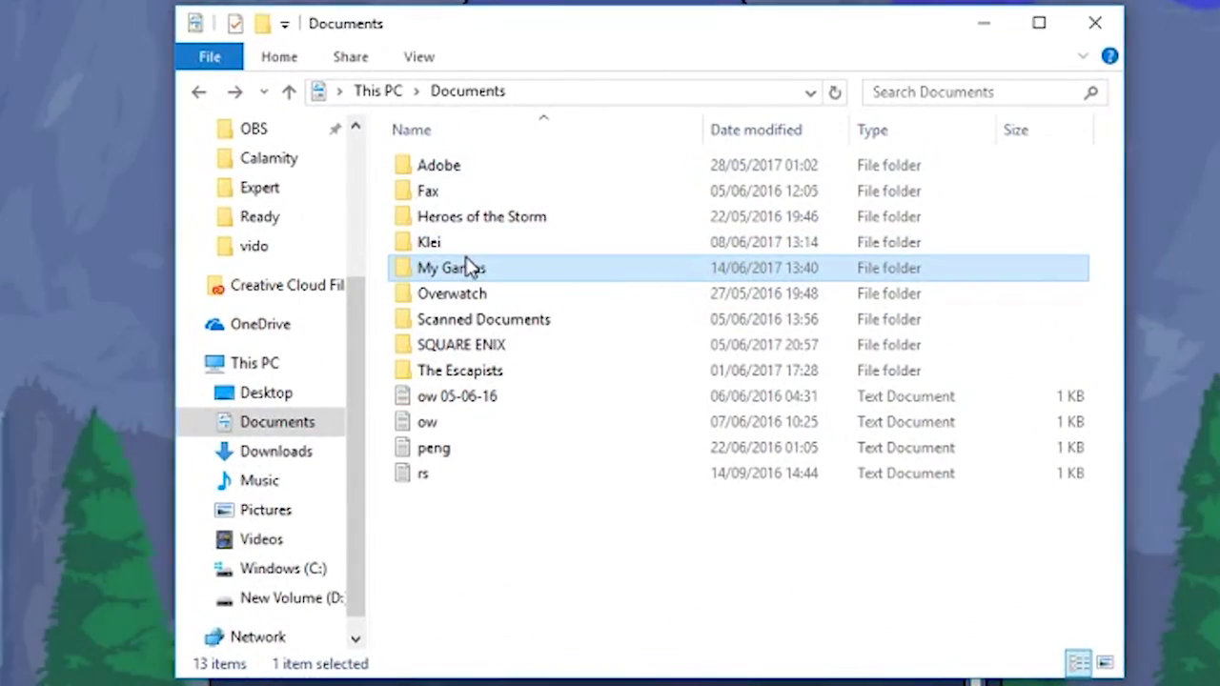
{"action": "double_click", "coordinate": [481, 275]}
{"action": "double_click", "coordinate": [482, 194]}
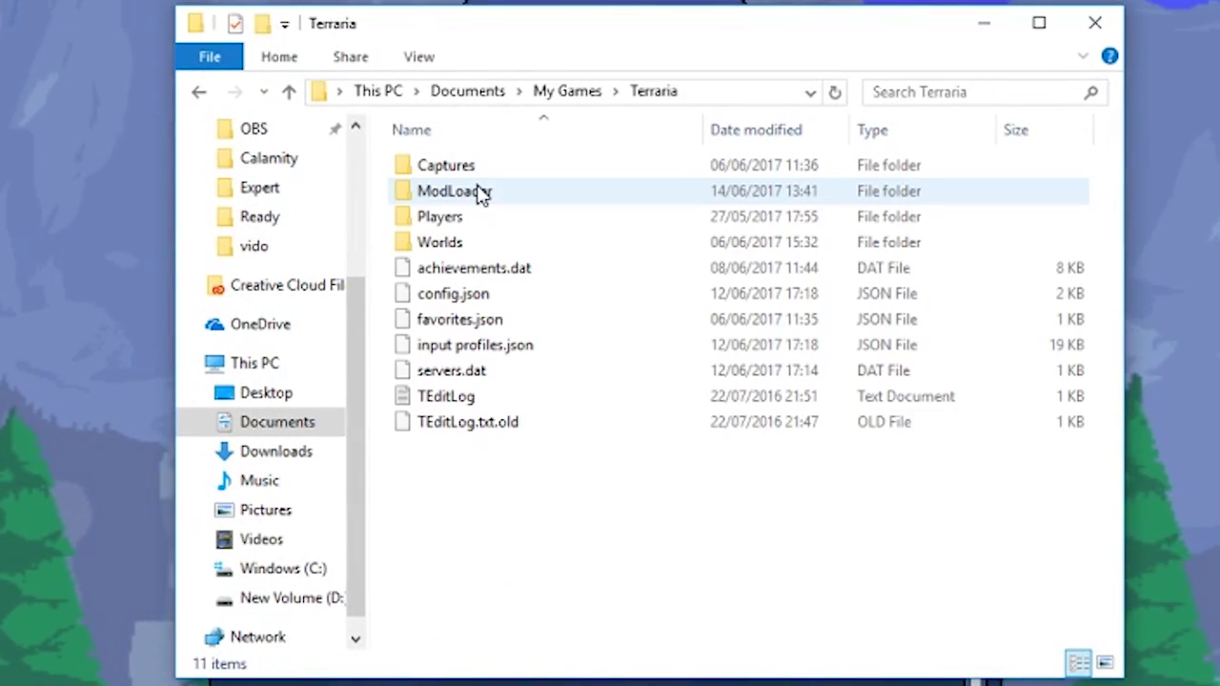
{"action": "double_click", "coordinate": [455, 225]}
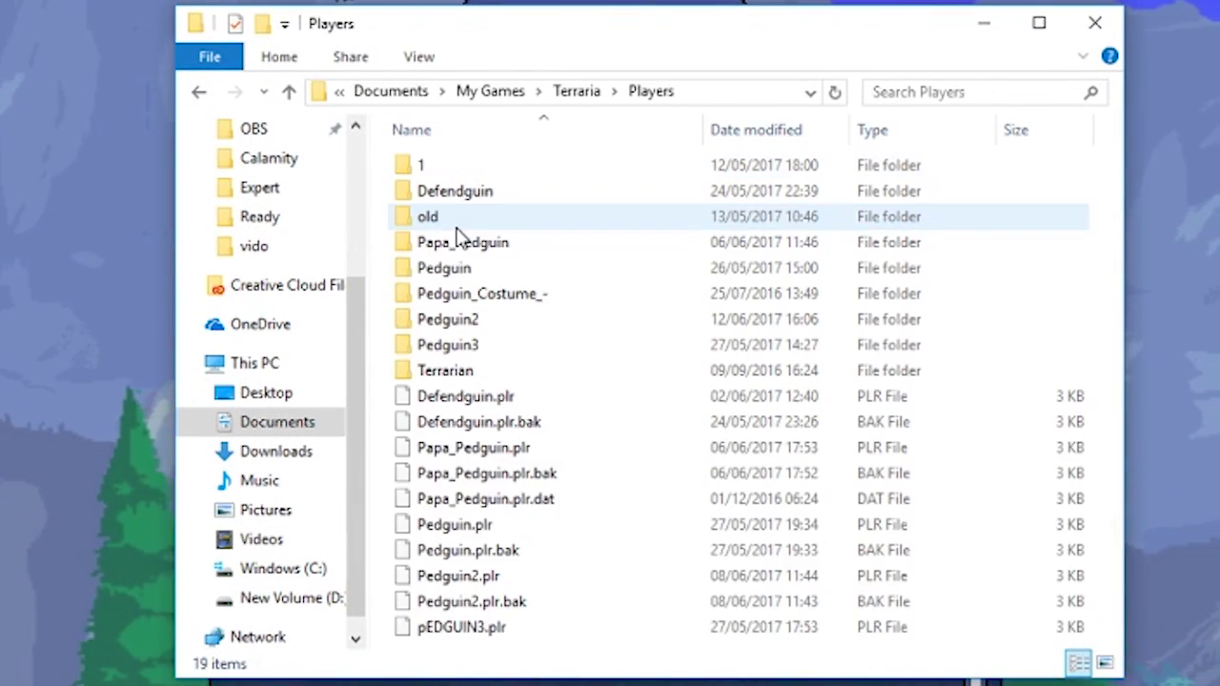
- View the regular world saves in Terraria's Worlds folder and return to the Terraria folder
{"action": "left_click", "coordinate": [200, 92]}
{"action": "double_click", "coordinate": [475, 245]}
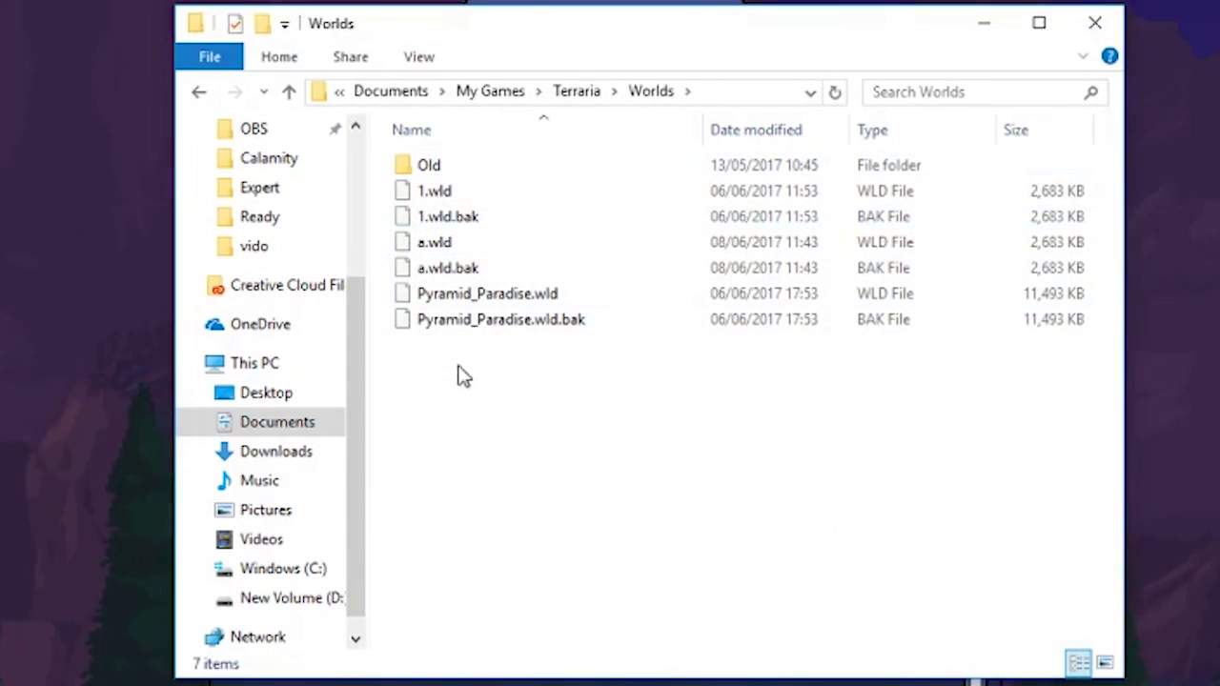
{"action": "left_click", "coordinate": [200, 92]}
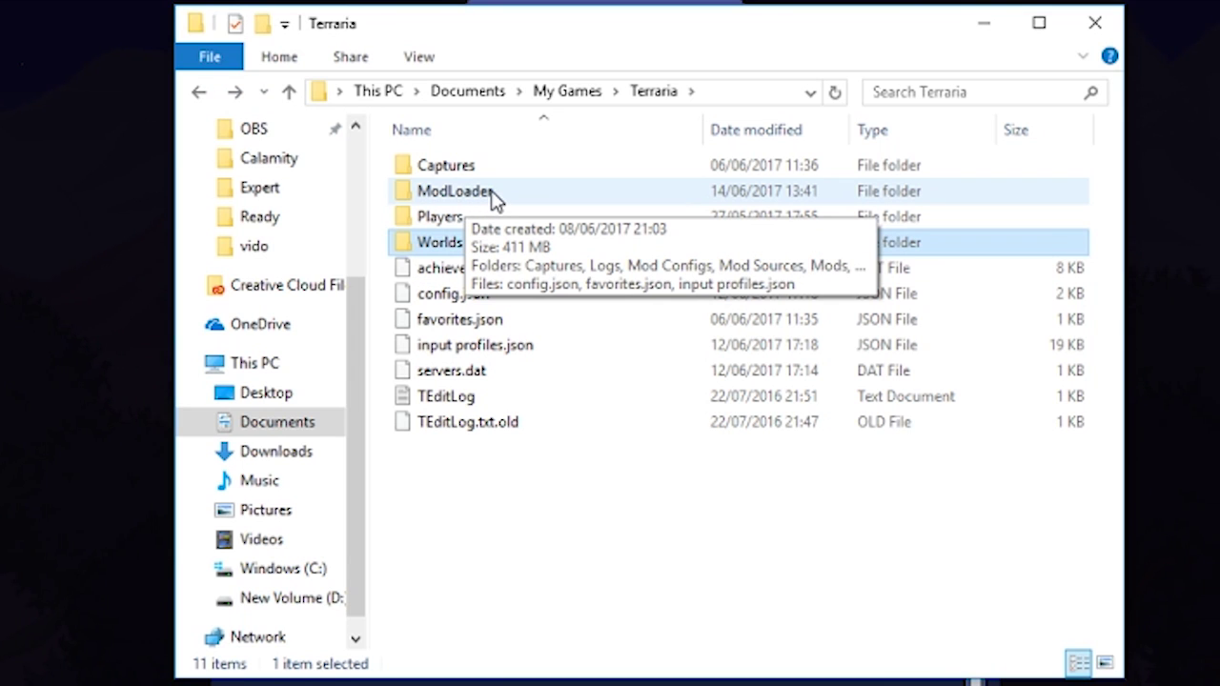
- Open the Players folder inside ModLoader and look over the separate modded character saves
{"action": "double_click", "coordinate": [493, 193]}
{"action": "left_click", "coordinate": [451, 297]}
{"action": "double_click", "coordinate": [450, 296]}
{"action": "left_click", "coordinate": [457, 298]}
{"action": "left_click", "coordinate": [468, 329]}
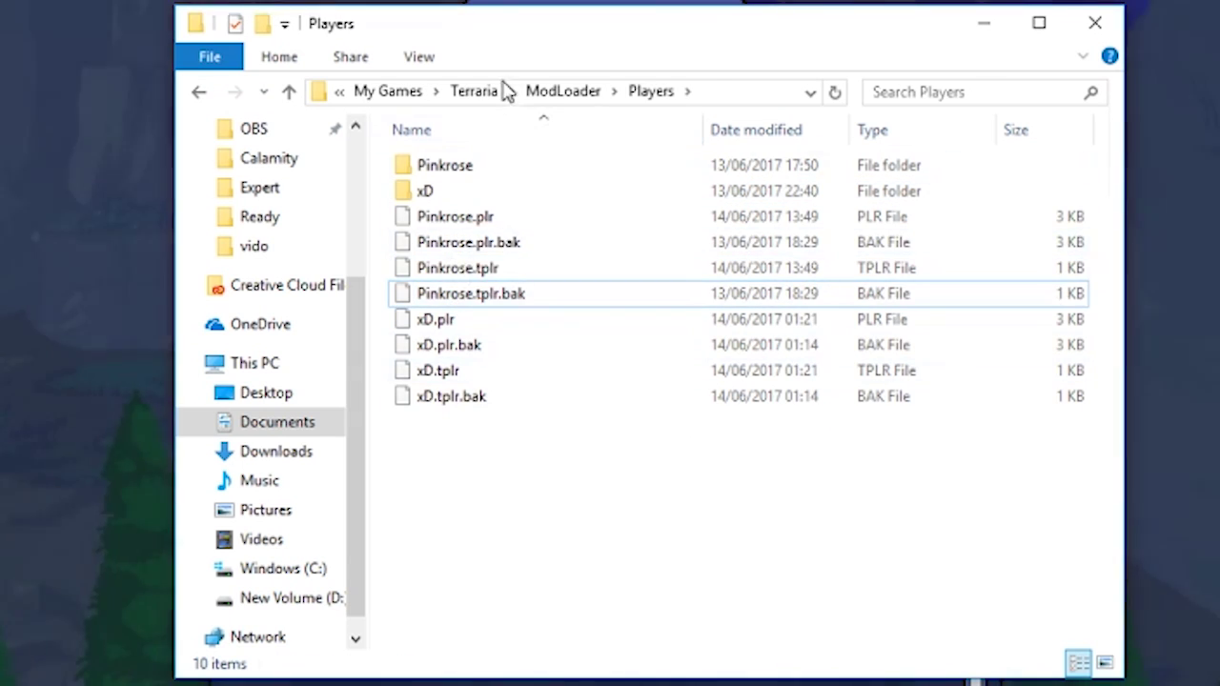
- Go up to the Terraria folder, look over the regular character saves in its Players folder, and return to the Terraria folder
{"action": "left_click_drag", "start_coordinate": [533, 40], "coordinate": [474, 143]}
{"action": "left_click", "coordinate": [468, 199]}
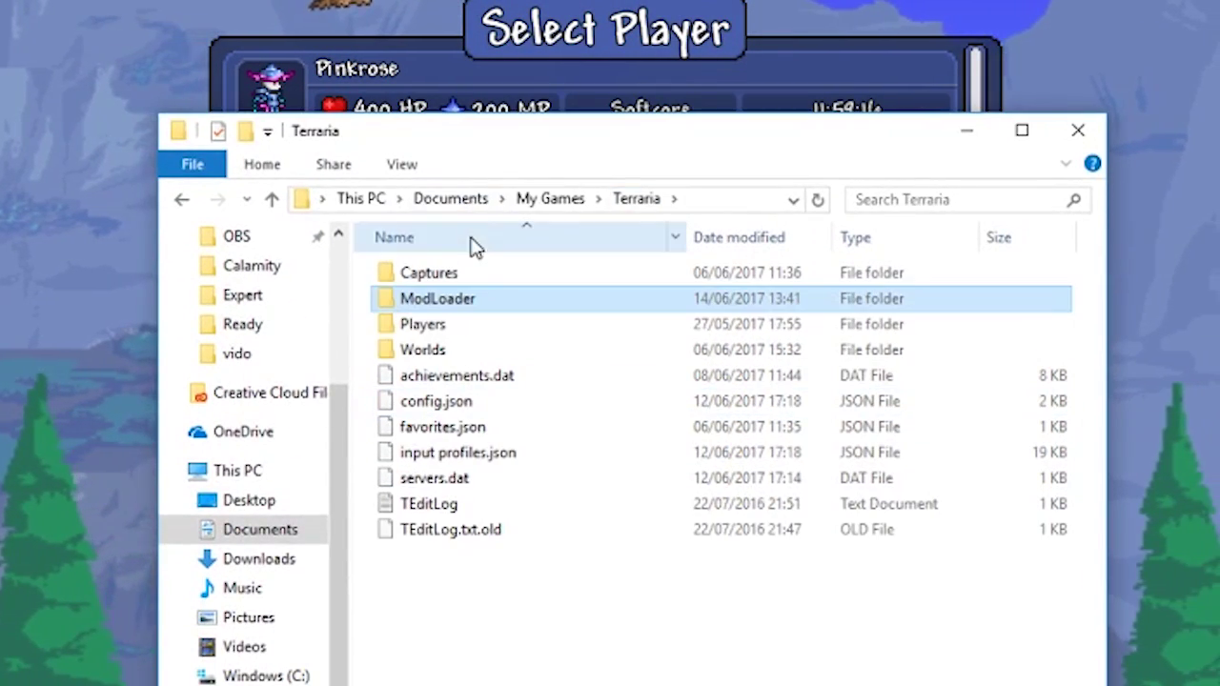
{"action": "double_click", "coordinate": [408, 327]}
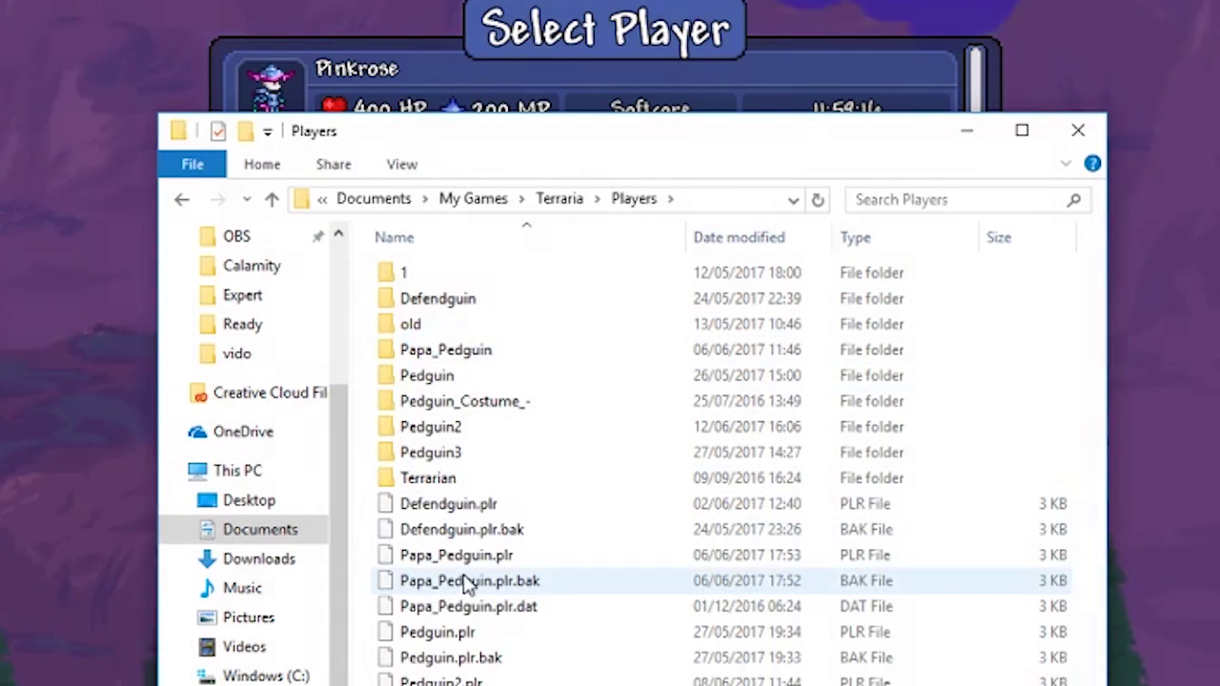
{"action": "left_click_drag", "start_coordinate": [554, 152], "coordinate": [559, 115]}
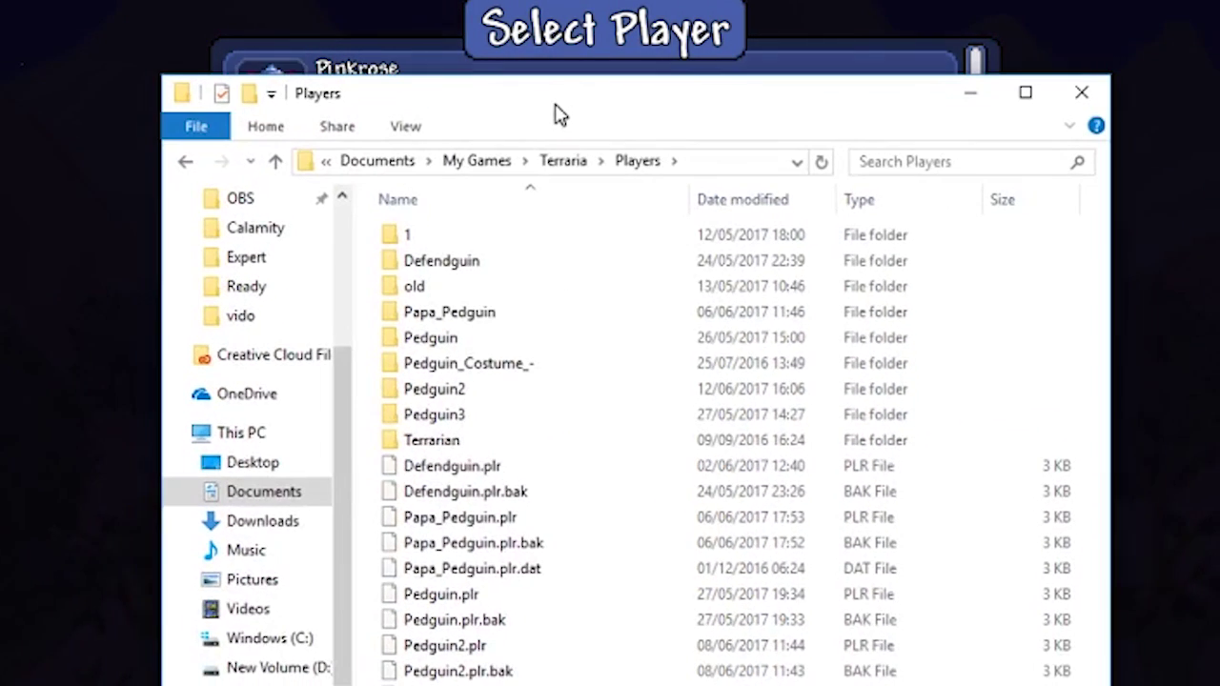
{"action": "left_click", "coordinate": [562, 162]}
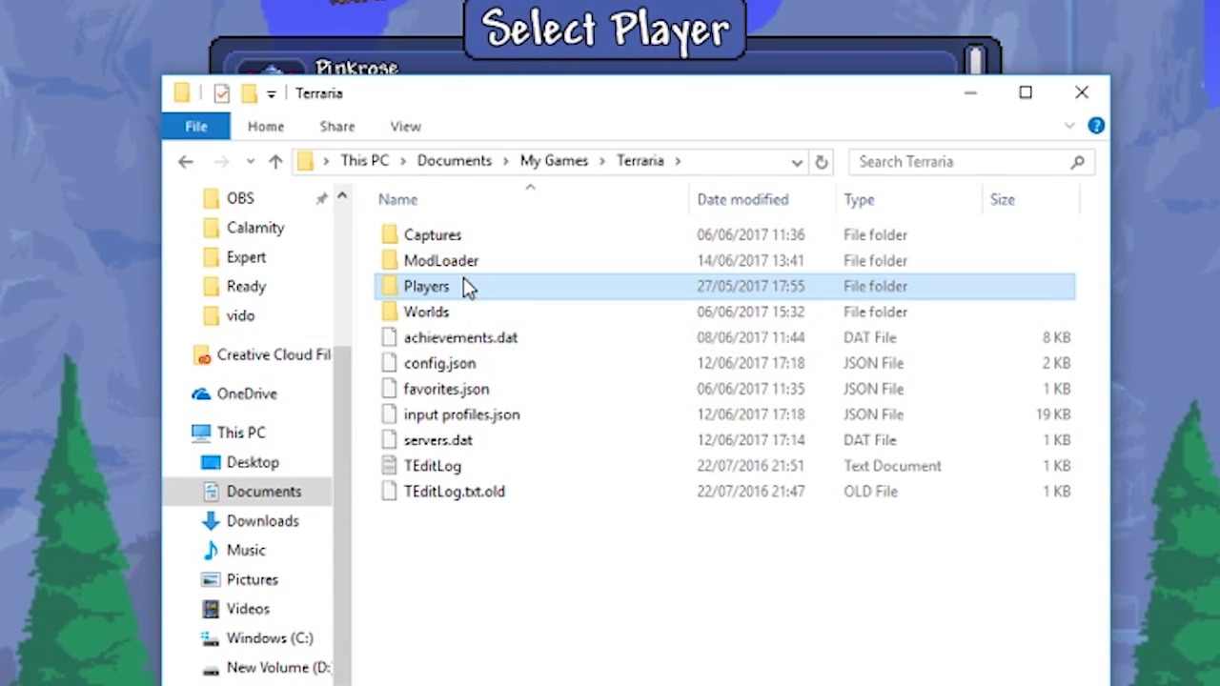
{"action": "double_click", "coordinate": [444, 291]}
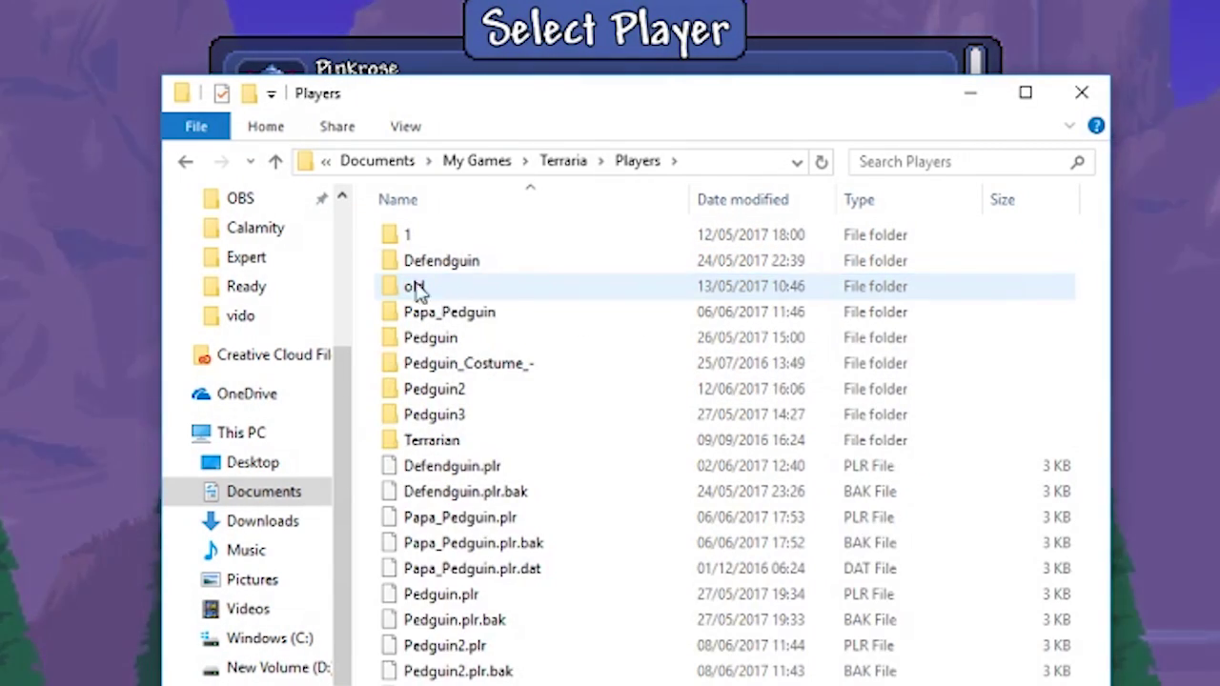
{"action": "left_click", "coordinate": [187, 162]}
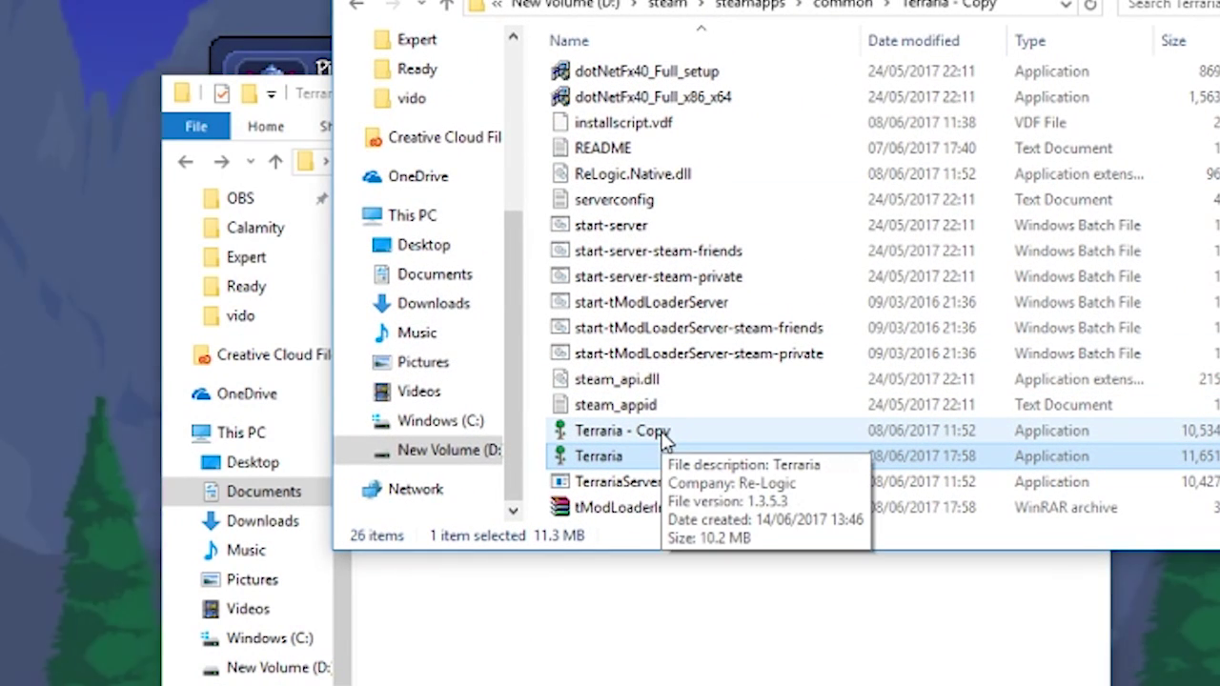
- Launch the Terraria - Copy application from the game copy's folder, check its volume settings, and return to the main menu
{"action": "double_click", "coordinate": [664, 439]}
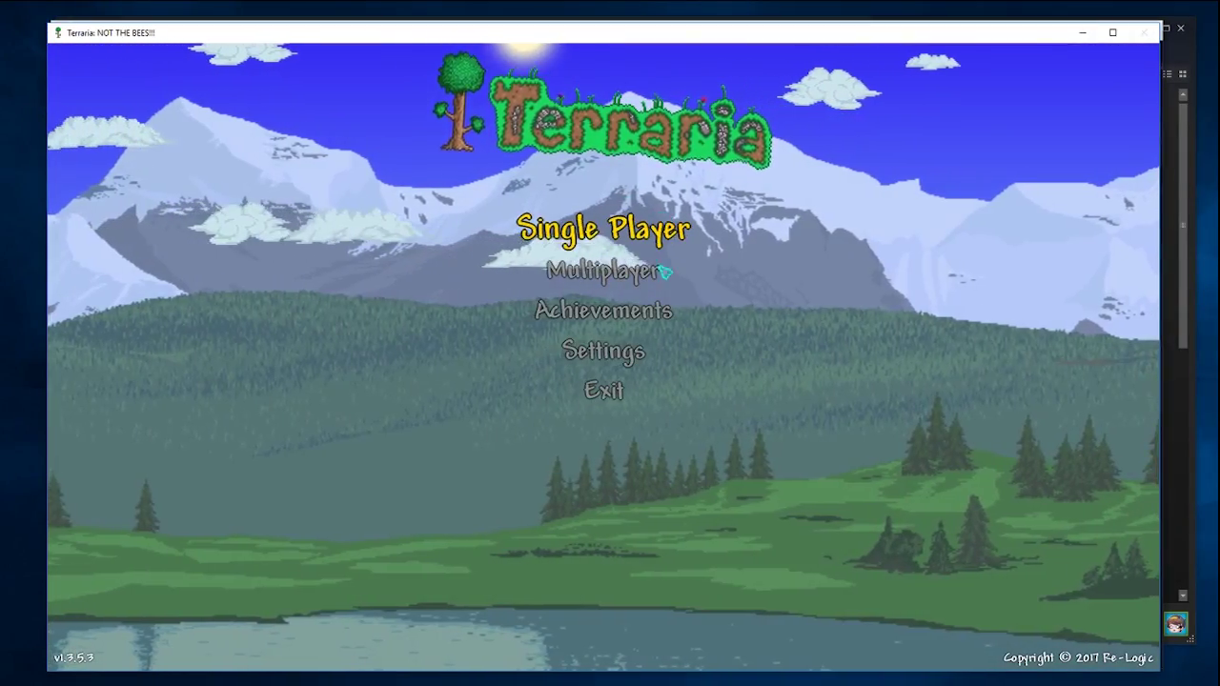
{"action": "left_click", "coordinate": [603, 351]}
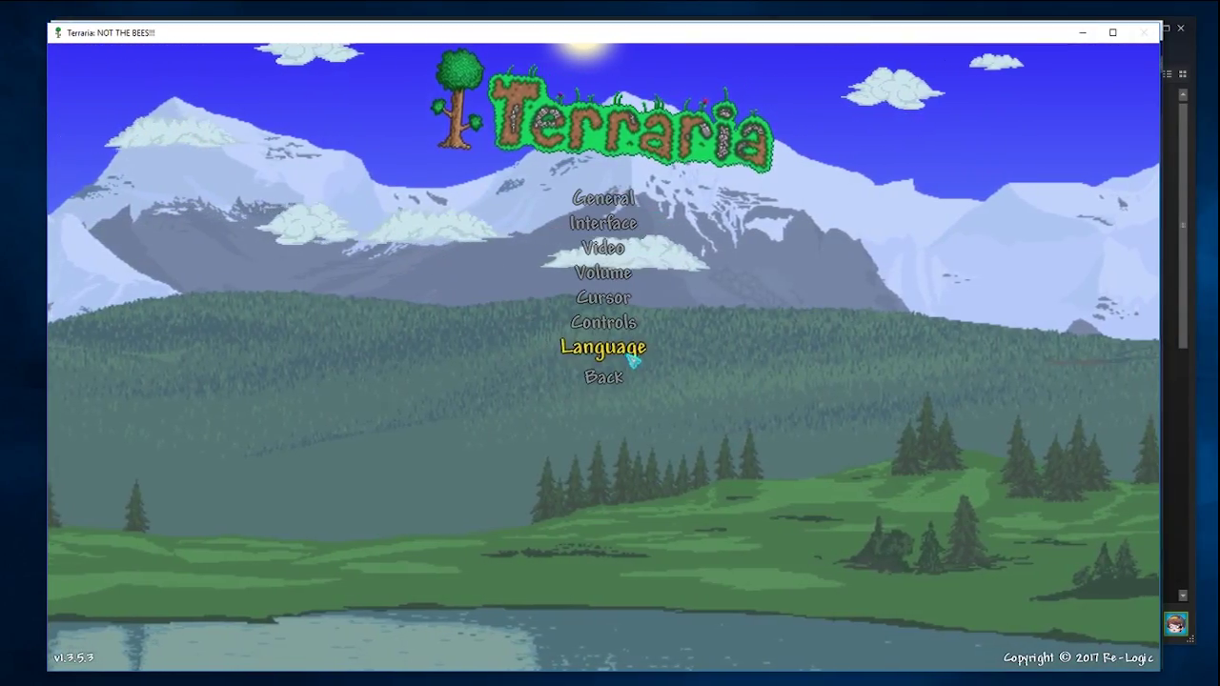
{"action": "left_click", "coordinate": [604, 271]}
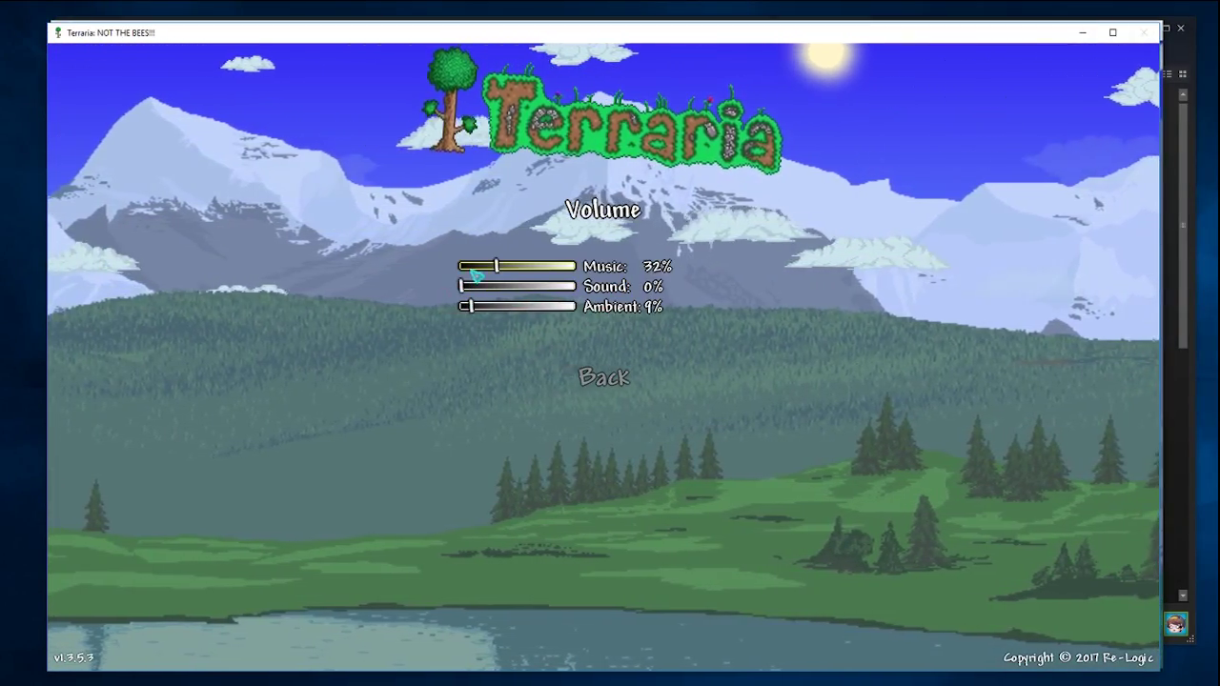
{"action": "left_click", "coordinate": [618, 382]}
{"action": "left_click", "coordinate": [620, 382]}
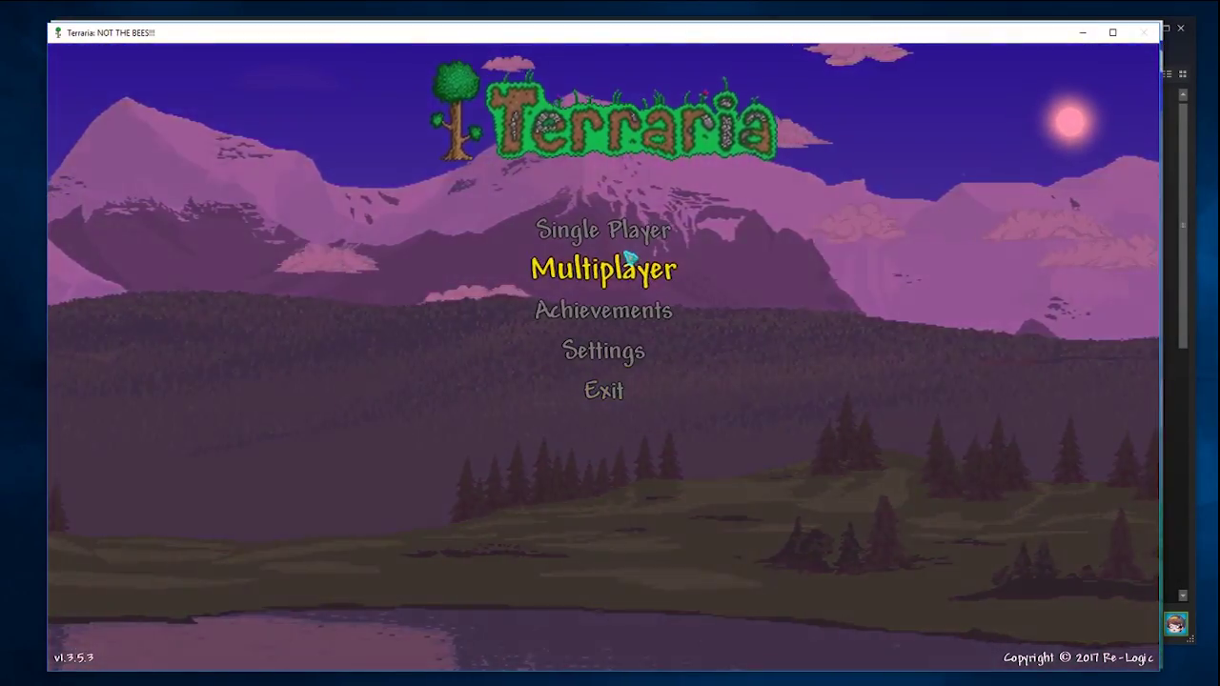
- Look over the single-player character list in the unmodded game, and minimize the game window
{"action": "left_click", "coordinate": [604, 228]}
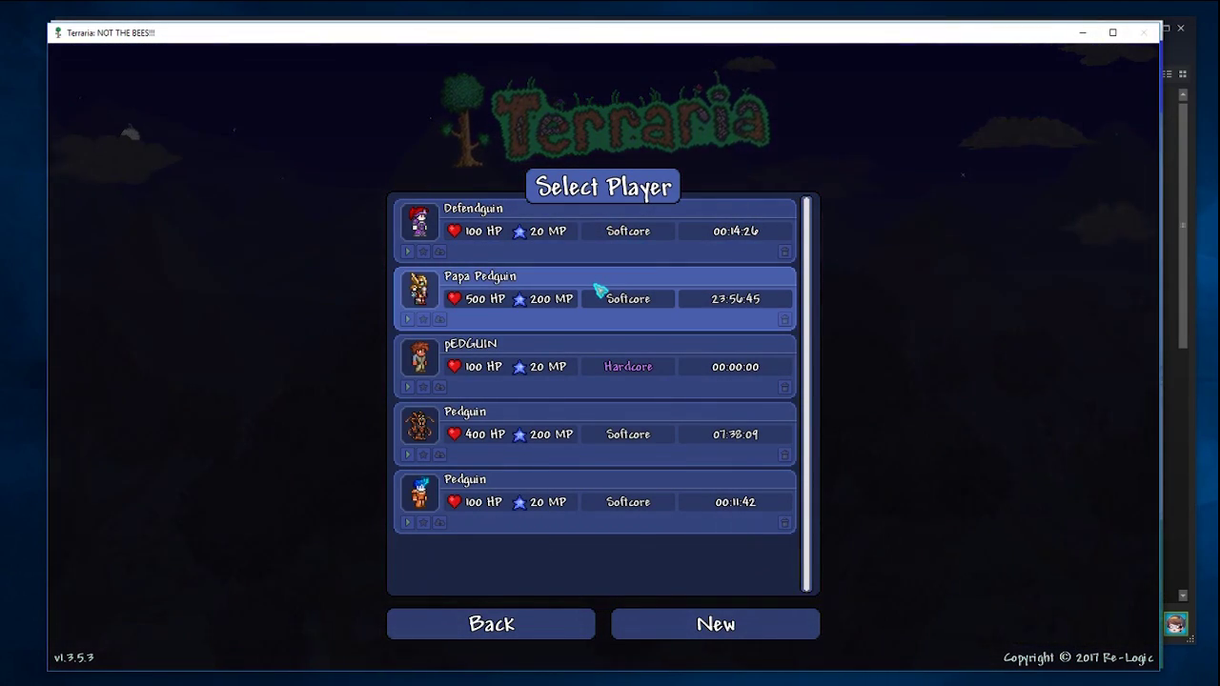
{"action": "left_click", "coordinate": [1088, 37]}
{"action": "left_click", "coordinate": [978, 56]}
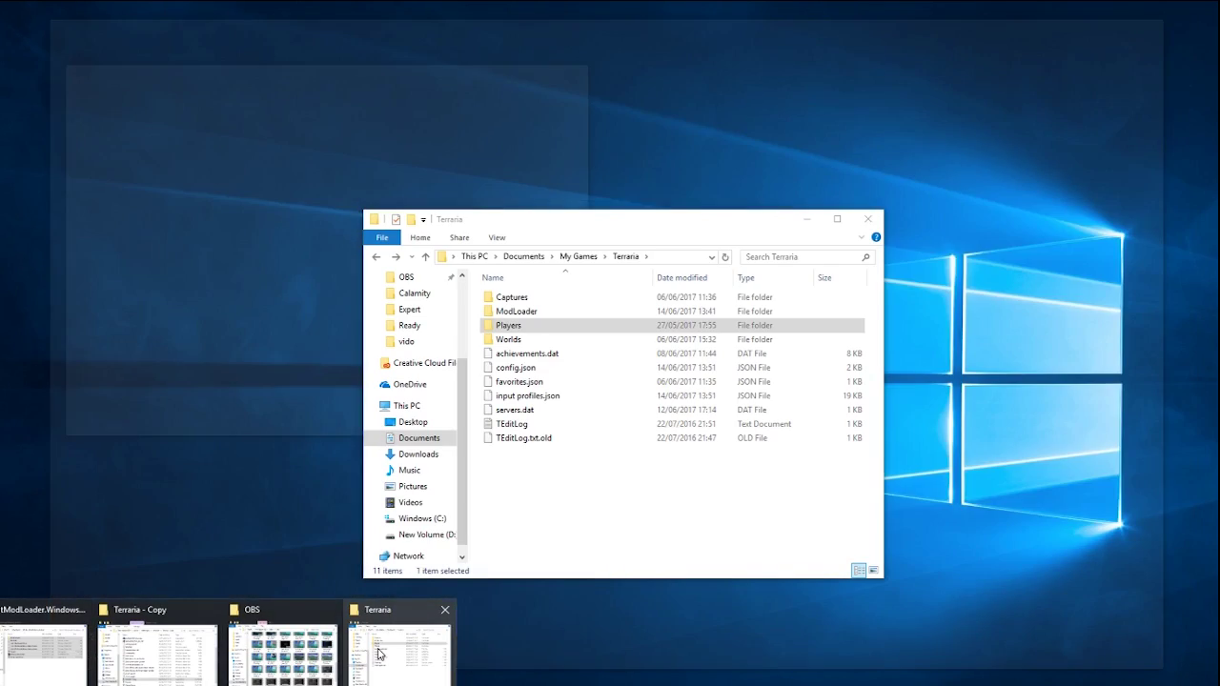
- Switch to the Terraria saves window, view the Players folder beside the modded player selection, and return to the Terraria folder
{"action": "left_click", "coordinate": [378, 653]}
{"action": "left_click_drag", "start_coordinate": [528, 214], "coordinate": [705, 217]}
{"action": "double_click", "coordinate": [706, 322]}
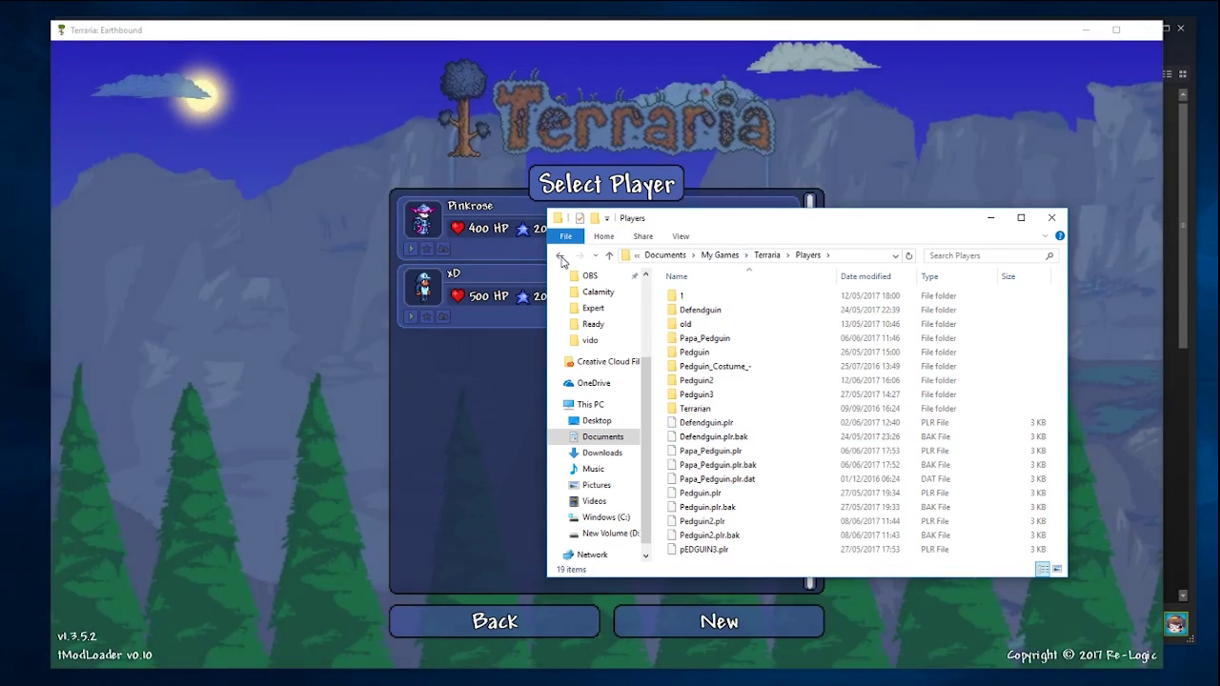
{"action": "left_click", "coordinate": [767, 255]}
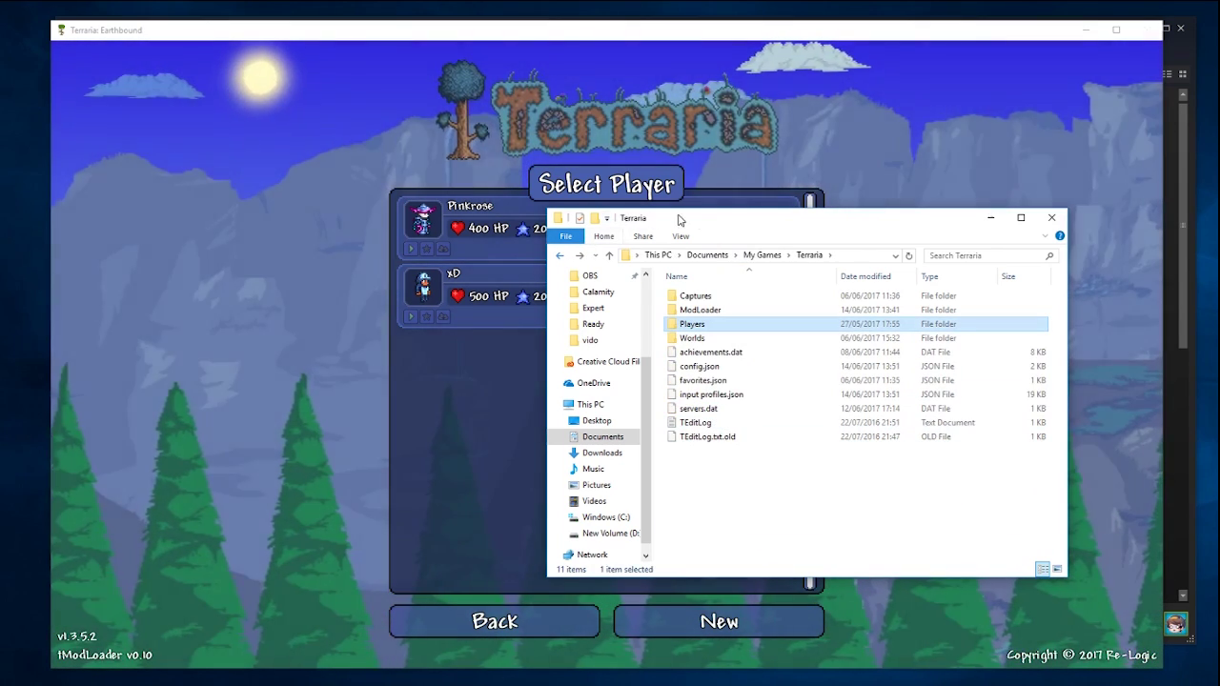
- Highlight all files and folders in the Terraria saves folder, and clear the selection
{"action": "left_click", "coordinate": [777, 515]}
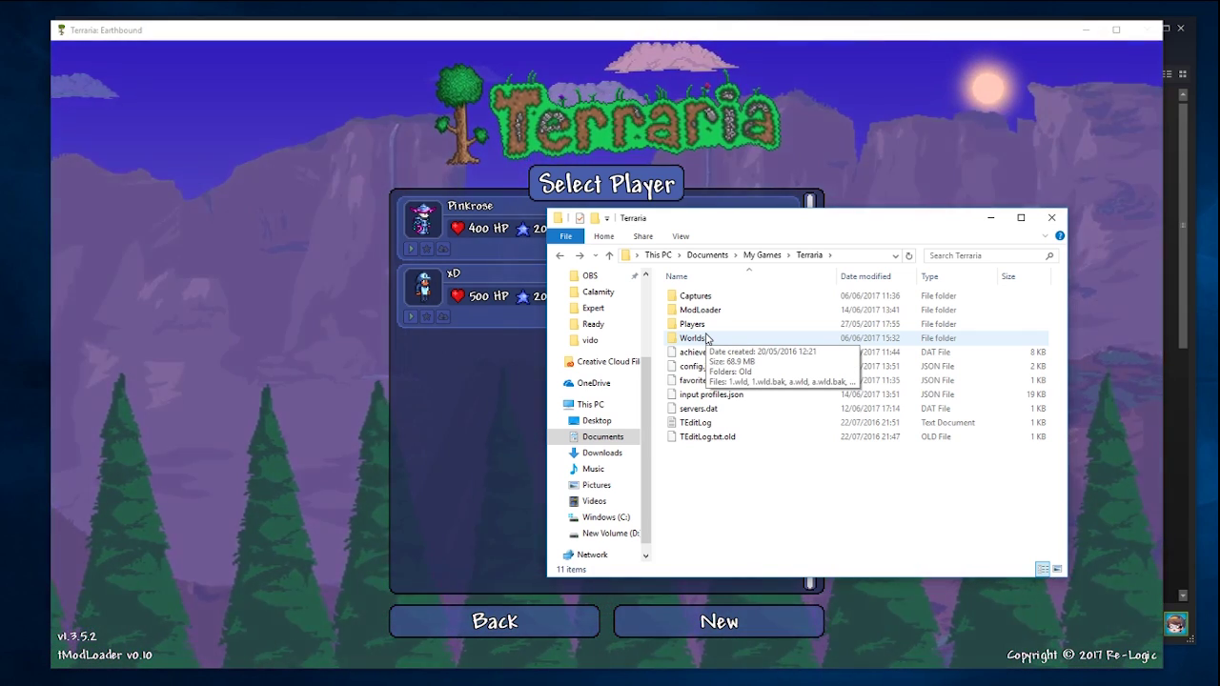
{"action": "key", "text": "ctrl+a"}
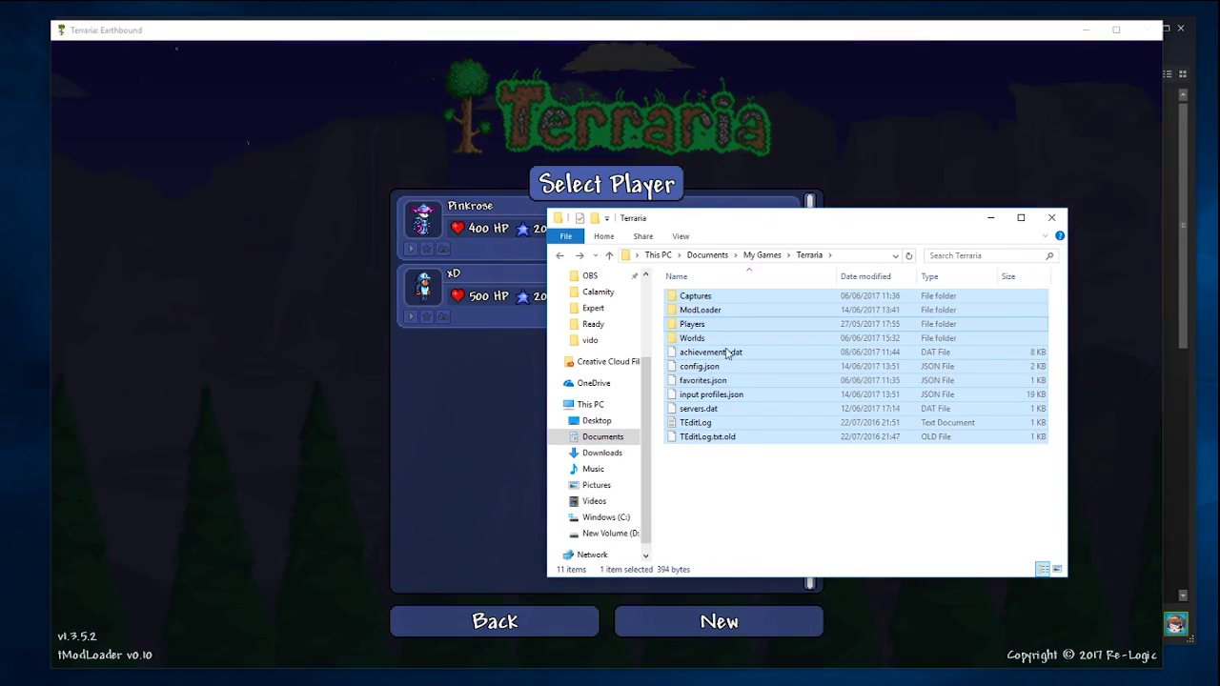
{"action": "left_click", "coordinate": [748, 529]}
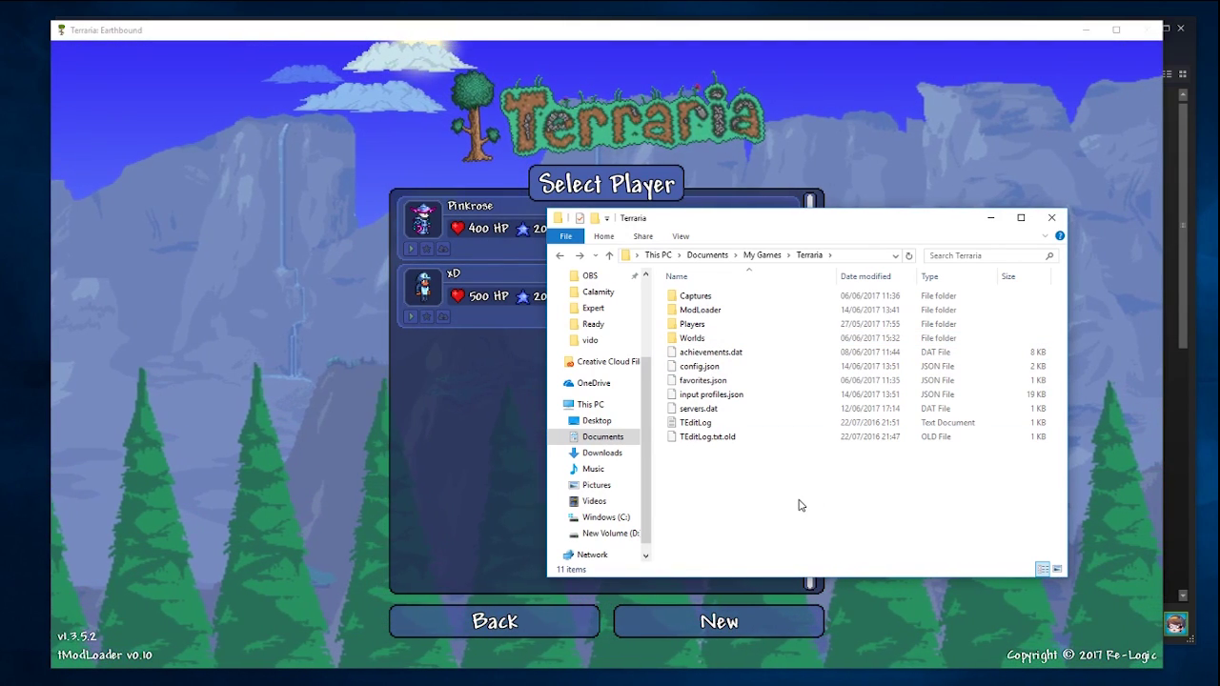
- Switch back to the tModLoader game window, return from player selection to the main menu, and shift the window slightly
{"action": "left_click", "coordinate": [1055, 171]}
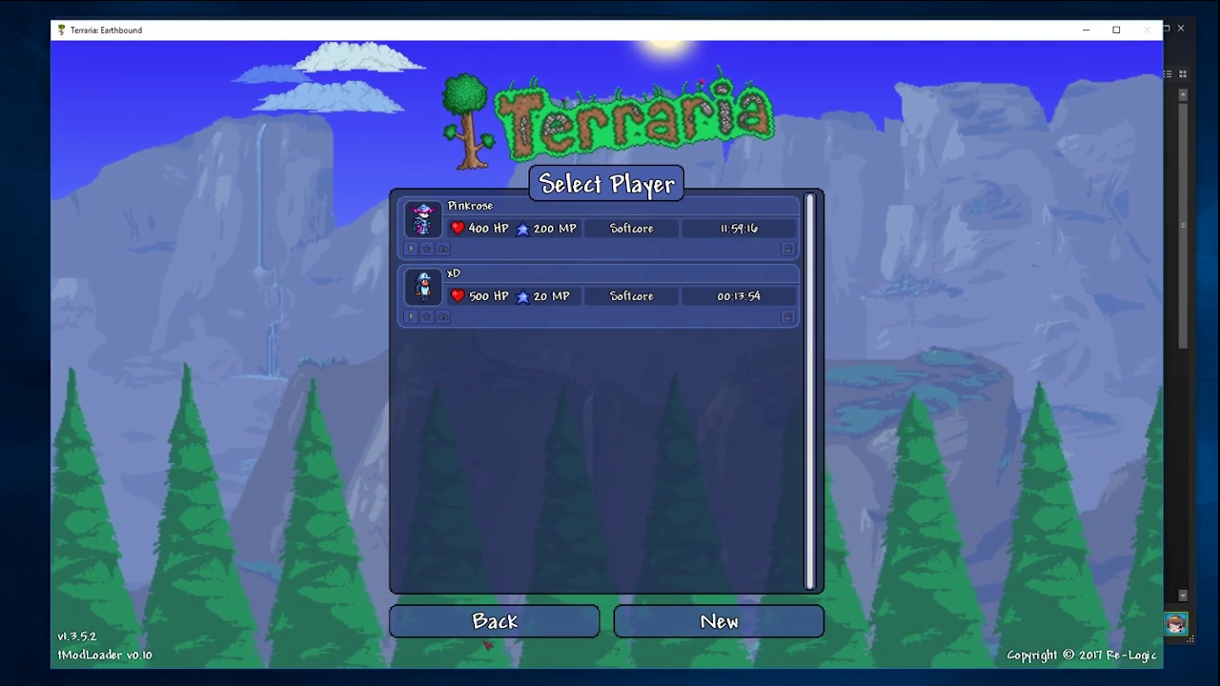
{"action": "left_click", "coordinate": [488, 627]}
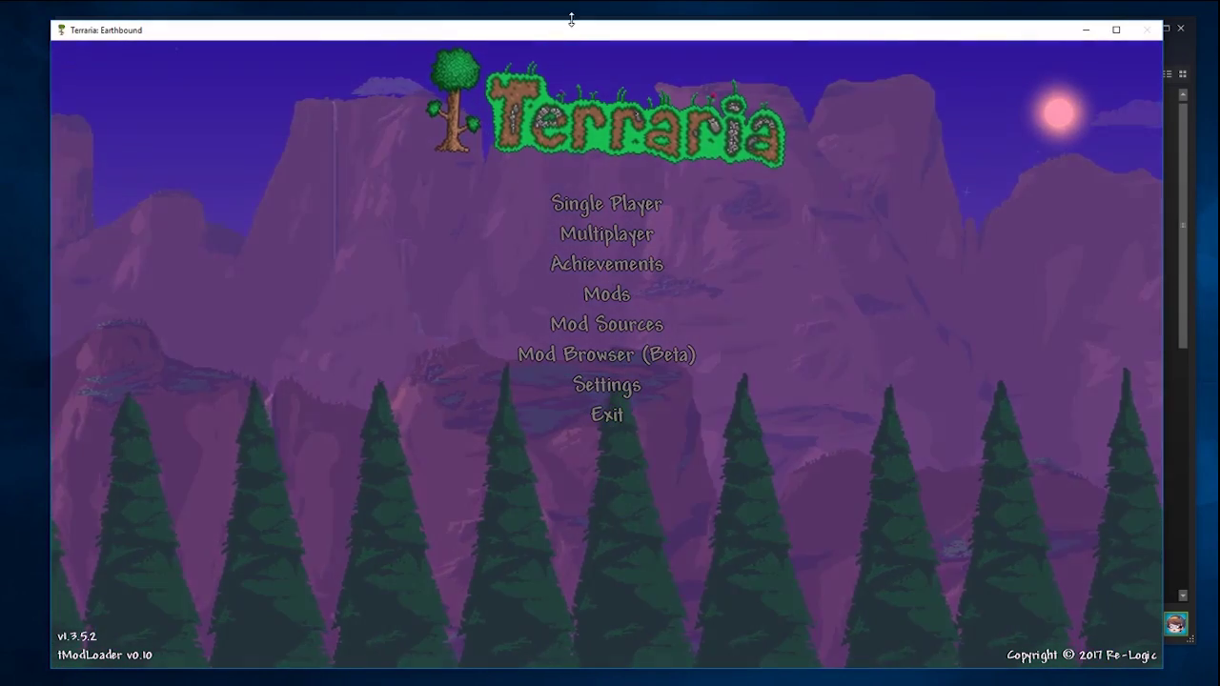
{"action": "left_click_drag", "start_coordinate": [574, 32], "coordinate": [591, 29]}
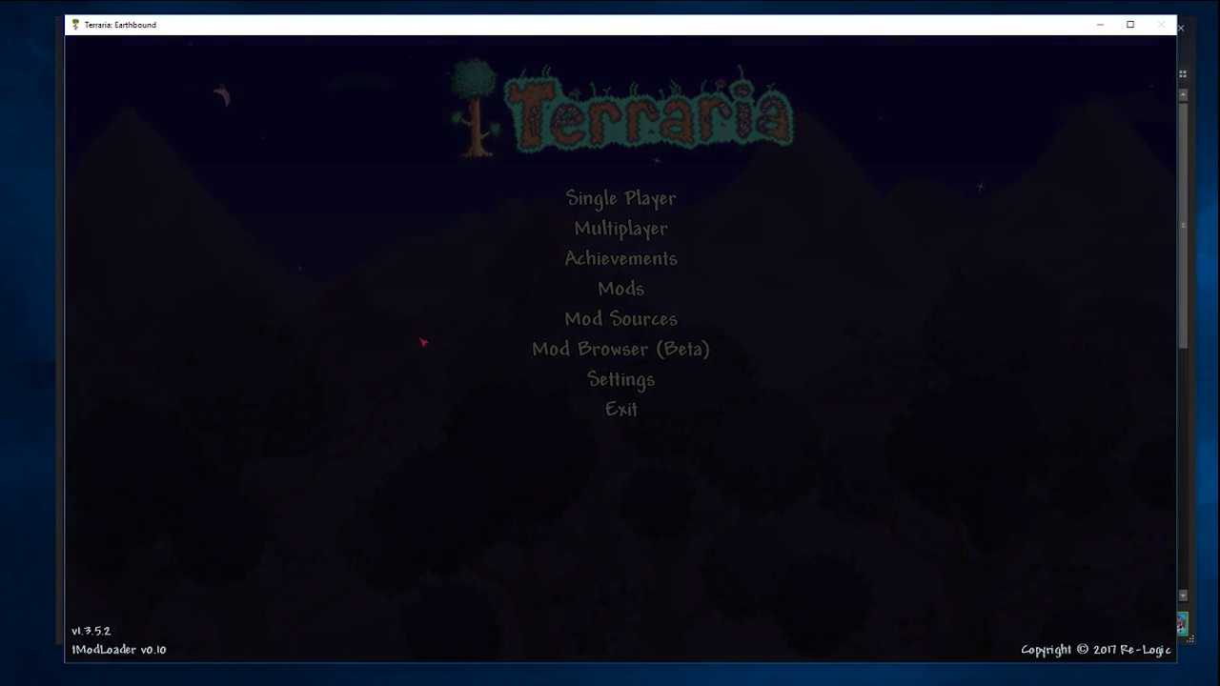